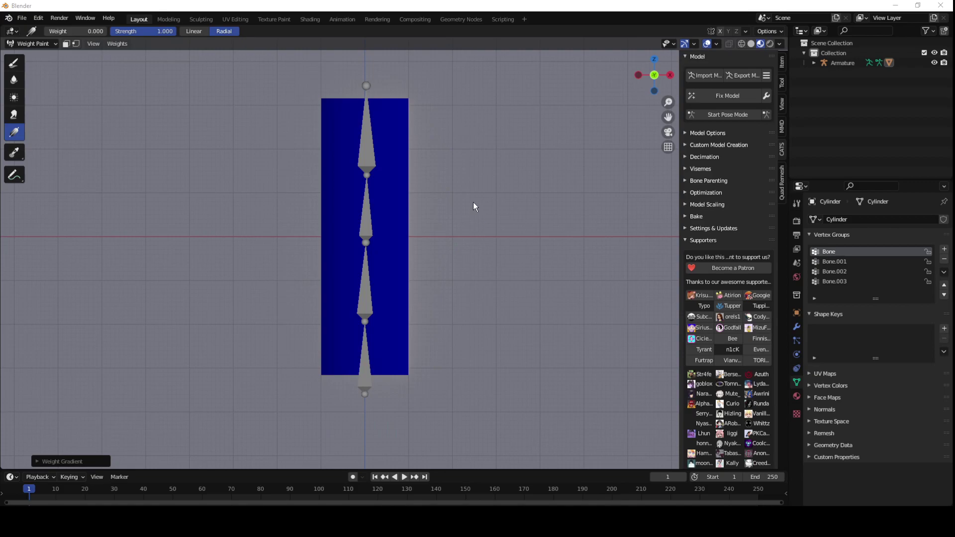
# Paint strokes over the cylinder in the Bone vertex group with the Draw brush at weight 1.000.
pyautogui.click(19, 67)
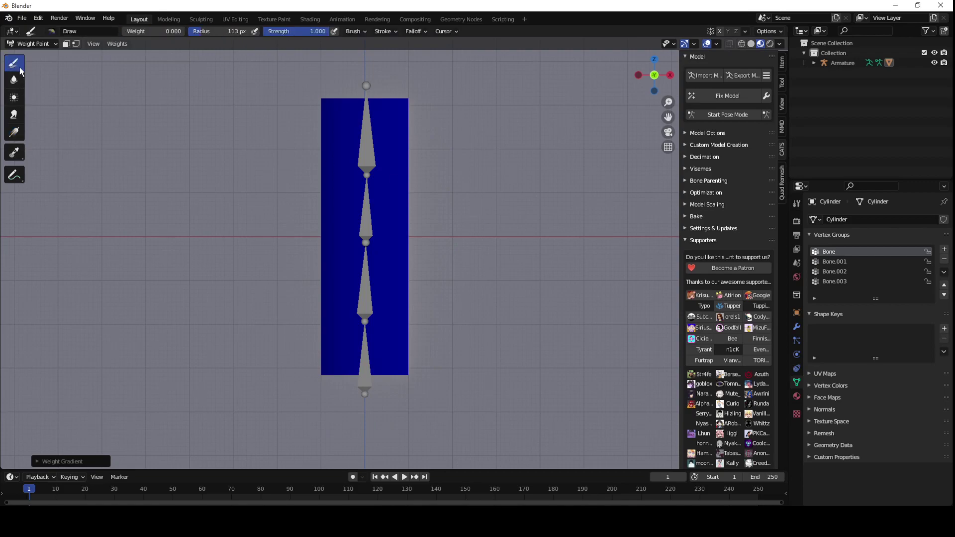
pyautogui.click(31, 43)
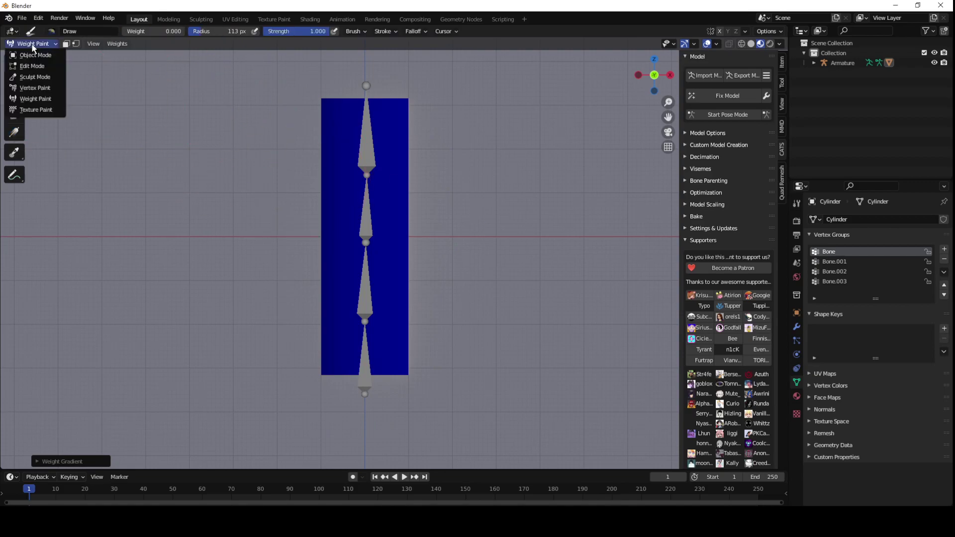
pyautogui.click(36, 99)
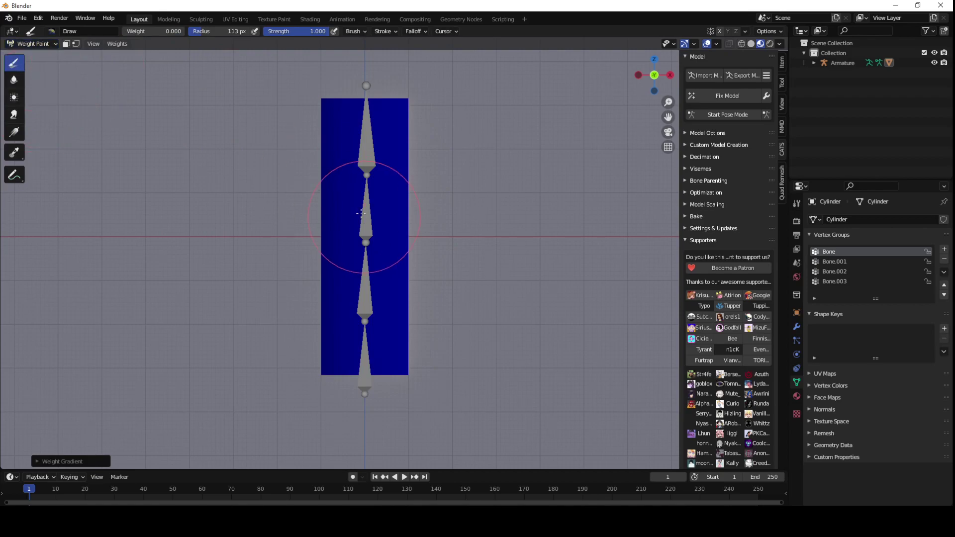
pyautogui.moveTo(381, 233); pyautogui.dragTo(357, 120)
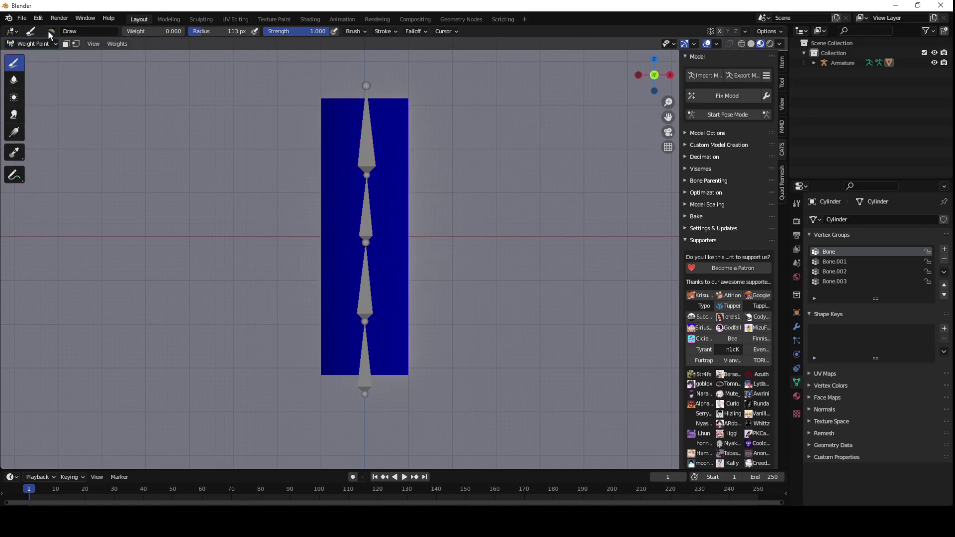
pyautogui.moveTo(140, 33); pyautogui.dragTo(182, 32)
pyautogui.moveTo(361, 149)
pyautogui.mouseDown()
pyautogui.moveTo(405, 149)
pyautogui.moveTo(373, 245)
pyautogui.moveTo(354, 231)
pyautogui.moveTo(367, 304)
pyautogui.mouseUp()
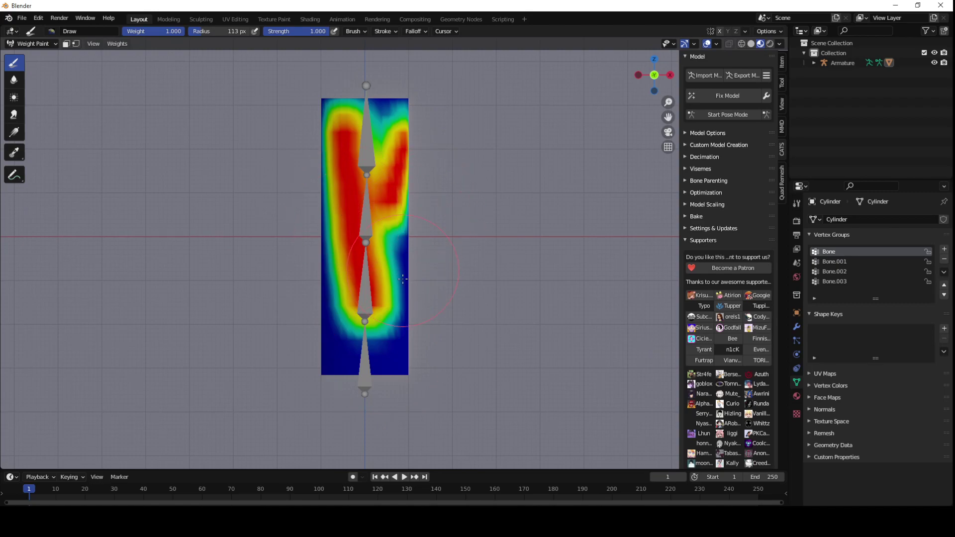
# Soften the painted weights on the cylinder's lower half with the Blur brush at strength 1.000.
pyautogui.click(14, 80)
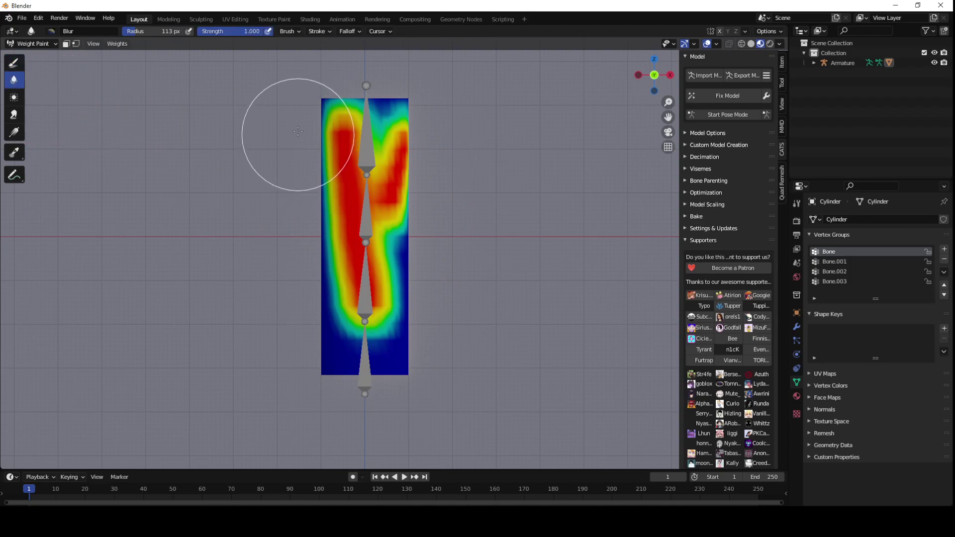
pyautogui.moveTo(332, 165)
pyautogui.mouseDown()
pyautogui.moveTo(331, 243)
pyautogui.moveTo(396, 311)
pyautogui.moveTo(375, 318)
pyautogui.moveTo(337, 302)
pyautogui.moveTo(373, 288)
pyautogui.moveTo(352, 266)
pyautogui.mouseUp()
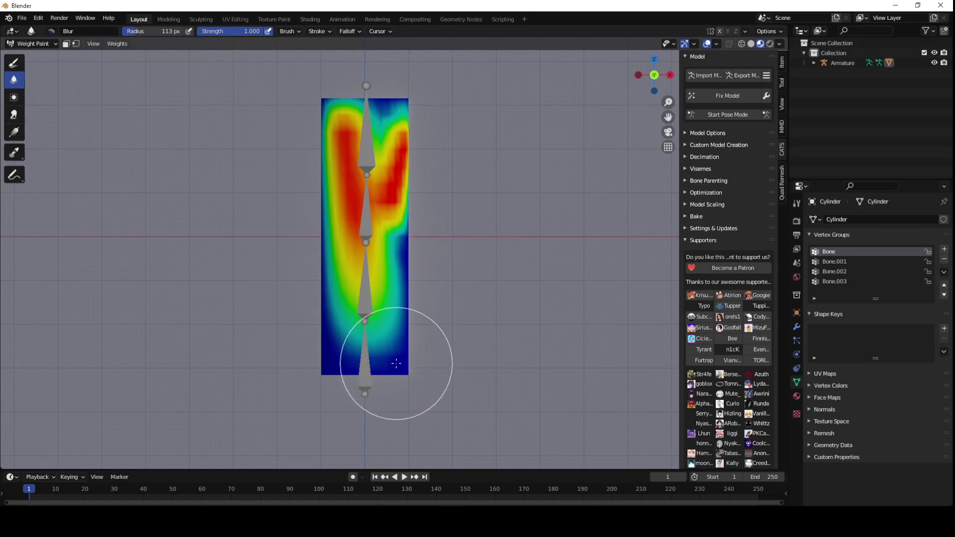
pyautogui.moveTo(396, 364)
pyautogui.mouseDown()
pyautogui.moveTo(346, 252)
pyautogui.moveTo(379, 337)
pyautogui.moveTo(371, 277)
pyautogui.moveTo(358, 280)
pyautogui.mouseUp()
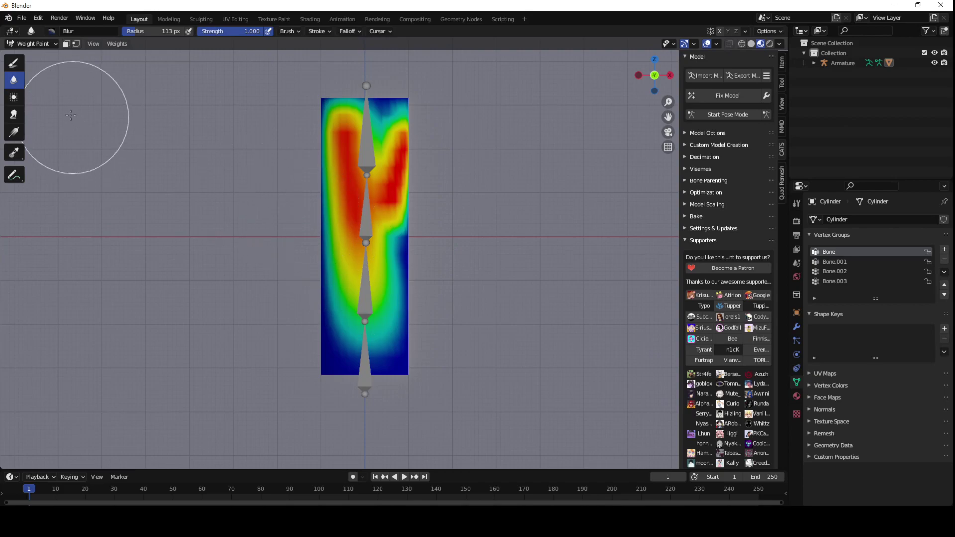
# Clear the Bone vertex group's painted weights with radial gradients at weight 0.000 across the whole cylinder.
pyautogui.click(13, 132)
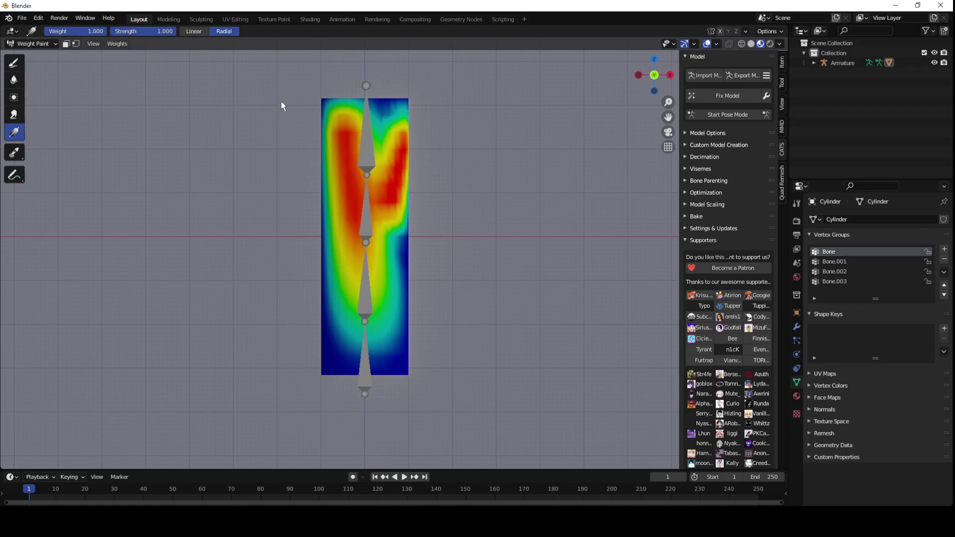
pyautogui.moveTo(72, 30); pyautogui.dragTo(7, 31)
pyautogui.moveTo(328, 113); pyautogui.dragTo(602, 240)
pyautogui.moveTo(443, 156); pyautogui.dragTo(283, 346)
pyautogui.moveTo(331, 288)
pyautogui.mouseDown()
pyautogui.moveTo(384, 292)
pyautogui.moveTo(517, 446)
pyautogui.mouseUp()
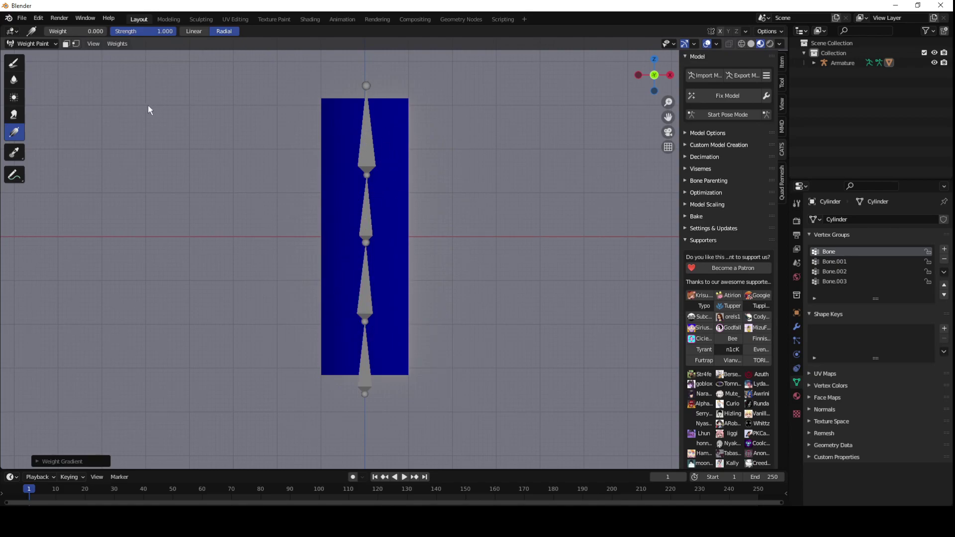
# Paint the cylinder's upper half with the Draw brush at weight 0.117 and return to the straight-on view.
pyautogui.click(14, 62)
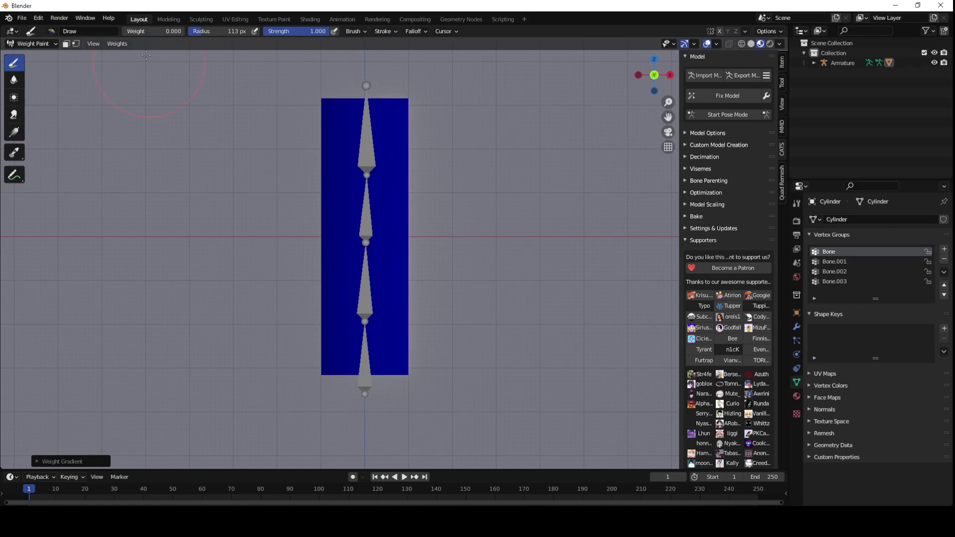
pyautogui.moveTo(337, 173)
pyautogui.mouseDown()
pyautogui.moveTo(371, 196)
pyautogui.moveTo(349, 179)
pyautogui.moveTo(339, 185)
pyautogui.mouseUp()
pyautogui.moveTo(340, 186)
pyautogui.mouseDown(button='middle')
pyautogui.moveTo(518, 189)
pyautogui.moveTo(462, 188)
pyautogui.mouseUp(button='middle')
pyautogui.click(668, 75)
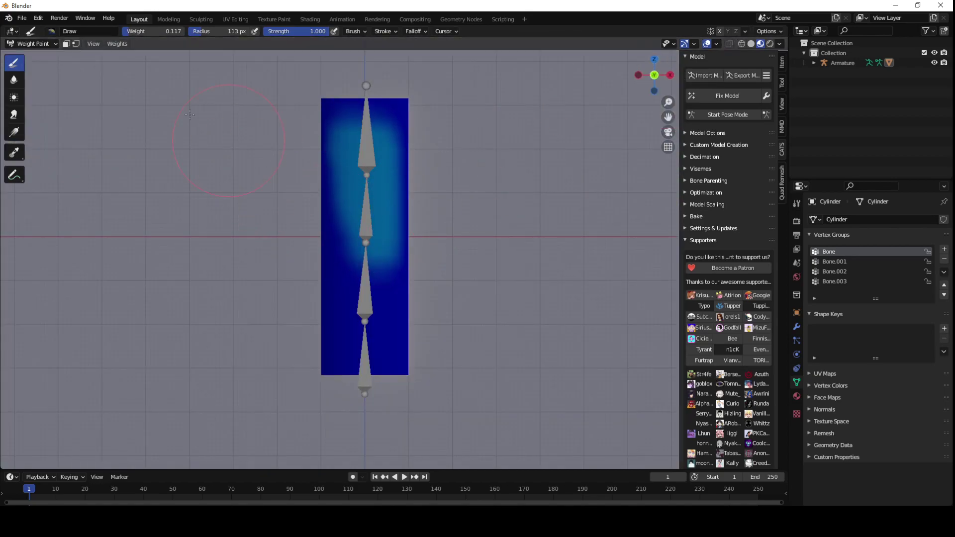
# Erase the low-weight paint from the cylinder's upper half using the Gradient tool at minimum weight.
pyautogui.click(14, 132)
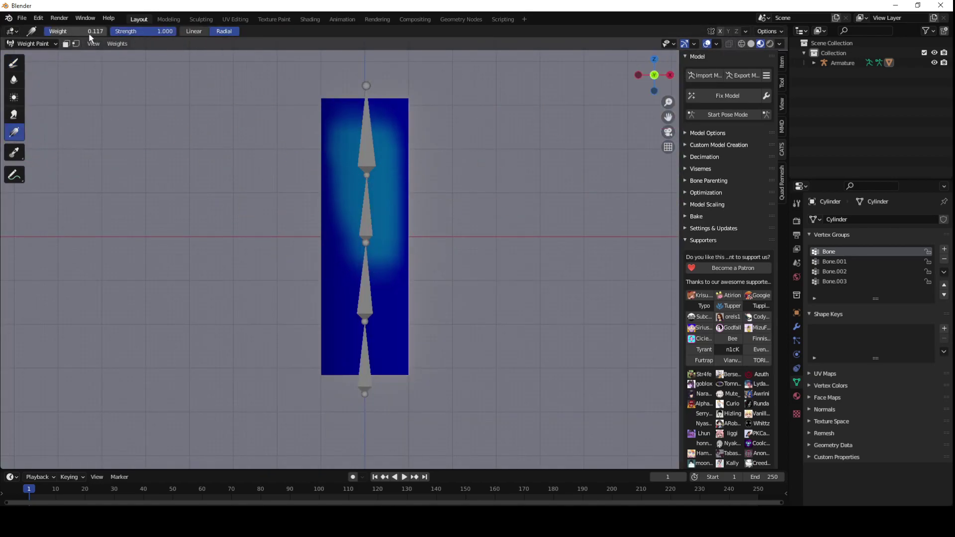
pyautogui.moveTo(89, 33); pyautogui.dragTo(46, 33)
pyautogui.moveTo(342, 123)
pyautogui.mouseDown()
pyautogui.moveTo(363, 288)
pyautogui.moveTo(366, 279)
pyautogui.mouseUp()
pyautogui.moveTo(390, 180); pyautogui.dragTo(313, 286)
# Try a radial gradient at weight 0.305 across the cylinder's middle, inspect it in perspective and undo it.
pyautogui.moveTo(50, 32); pyautogui.dragTo(69, 31)
pyautogui.moveTo(364, 189); pyautogui.dragTo(254, 302)
pyautogui.moveTo(255, 303); pyautogui.dragTo(279, 279, button='middle')
pyautogui.hotkey('ctrl', 'z')
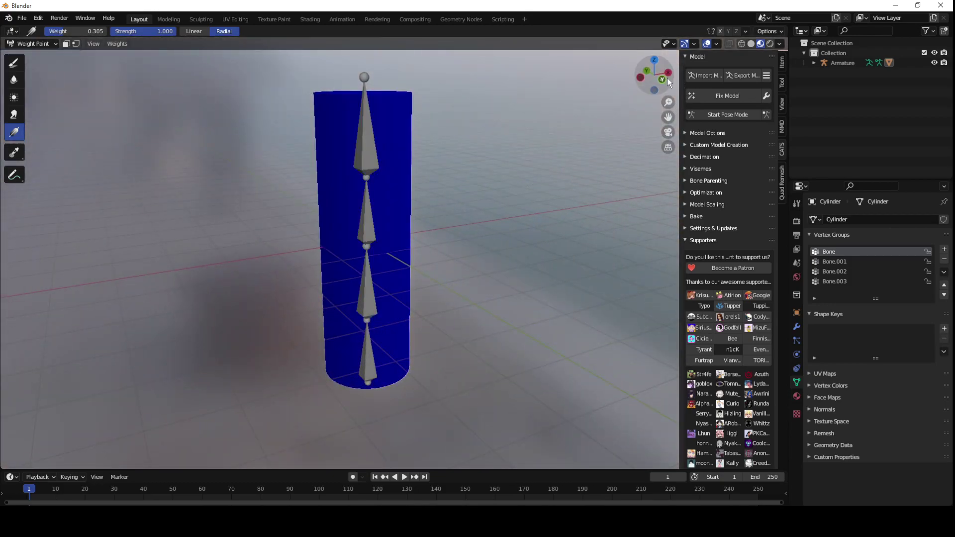
# Fill the cylinder's bottom section in the Bone vertex group with radial gradients at weight 1.000, working in the straight-on view.
pyautogui.click(667, 79)
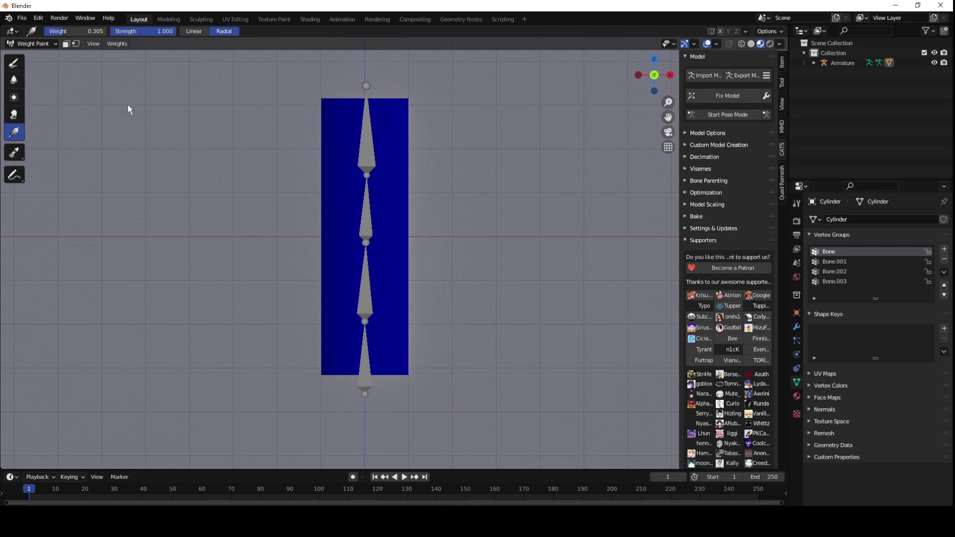
pyautogui.moveTo(77, 31); pyautogui.dragTo(103, 31)
pyautogui.moveTo(324, 372)
pyautogui.mouseDown()
pyautogui.moveTo(386, 368)
pyautogui.moveTo(342, 367)
pyautogui.moveTo(397, 349)
pyautogui.moveTo(365, 344)
pyautogui.moveTo(352, 321)
pyautogui.moveTo(343, 348)
pyautogui.moveTo(326, 331)
pyautogui.moveTo(389, 363)
pyautogui.mouseUp()
# Fill the band around the second bone from the bottom with full-weight radial gradients in the Bone.001 vertex group.
pyautogui.click(828, 262)
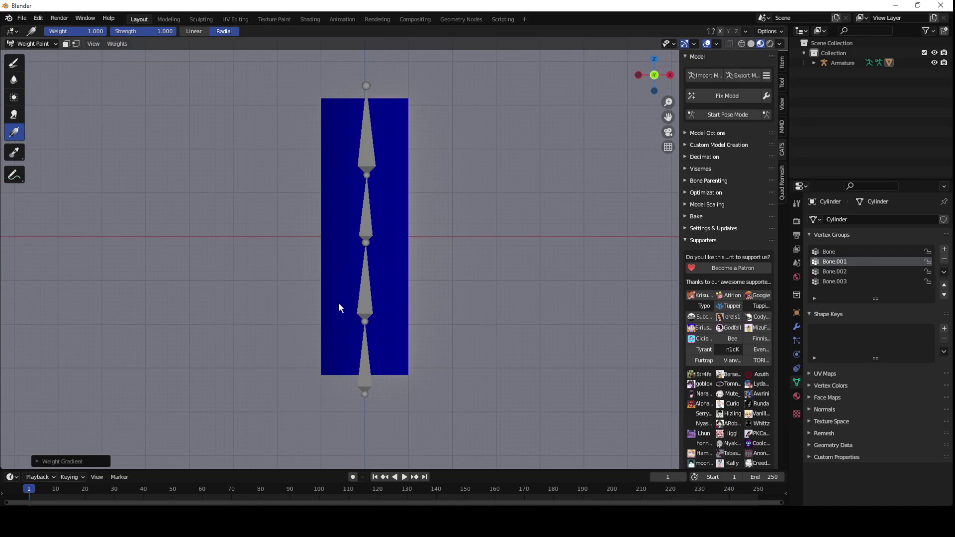
pyautogui.moveTo(337, 302); pyautogui.dragTo(392, 282)
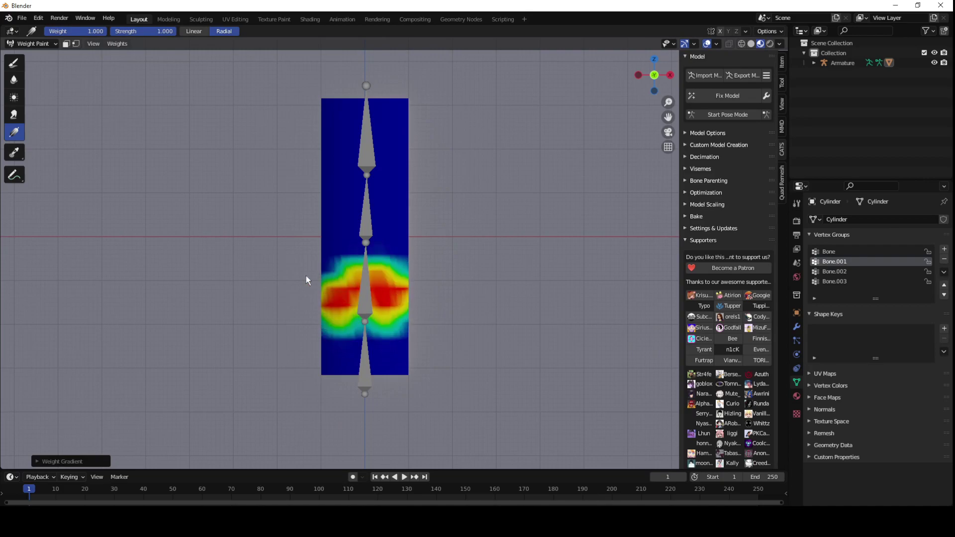
pyautogui.moveTo(306, 279); pyautogui.dragTo(346, 290)
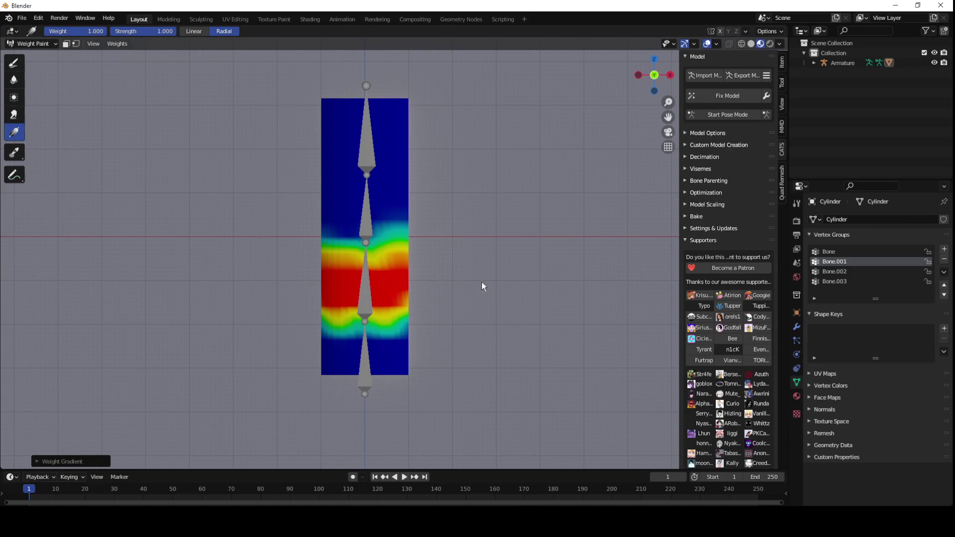
# Fill the band around the third bone from the bottom with full-weight radial gradients in the Bone.002 vertex group.
pyautogui.click(837, 253)
pyautogui.click(835, 271)
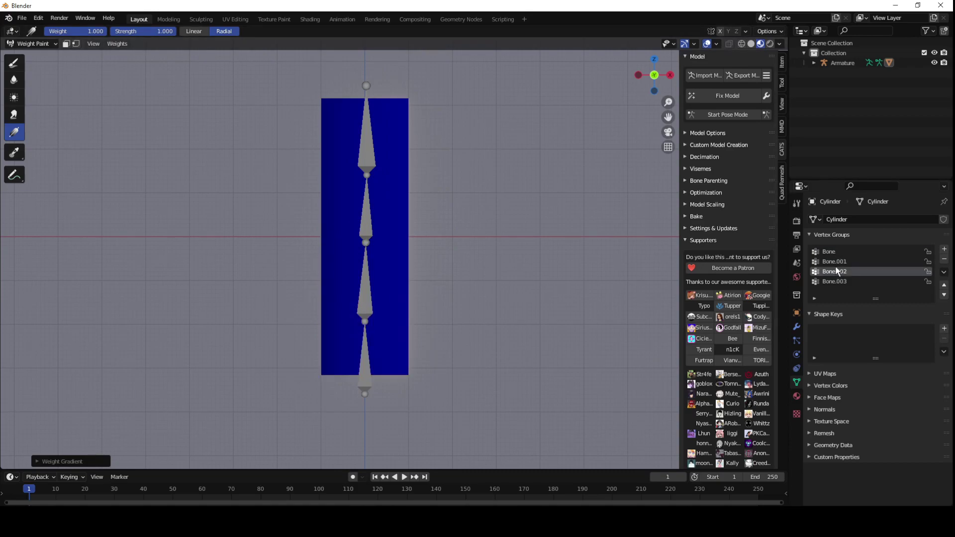
pyautogui.click(837, 264)
pyautogui.click(839, 271)
pyautogui.moveTo(355, 217); pyautogui.dragTo(327, 224)
pyautogui.click(343, 225)
pyautogui.click(335, 226)
pyautogui.click(390, 225)
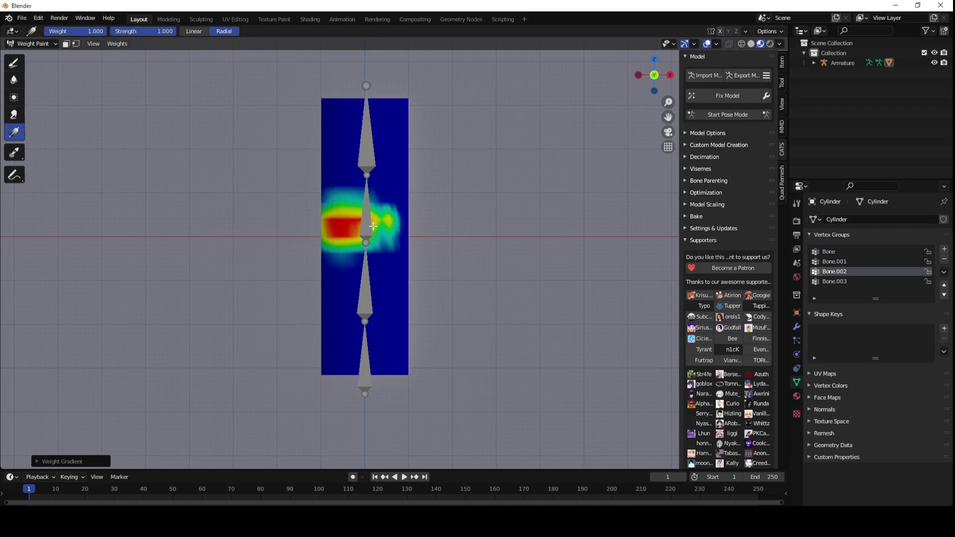
pyautogui.click(388, 226)
pyautogui.moveTo(389, 226); pyautogui.dragTo(380, 203)
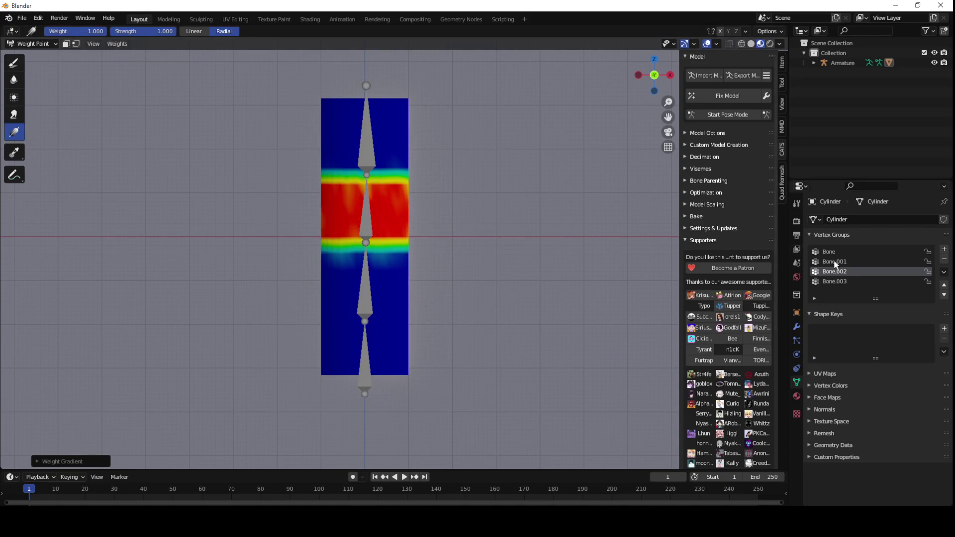
# Fill the cylinder's top section around the topmost bone with full-weight radial gradients in the Bone.003 vertex group.
pyautogui.click(848, 282)
pyautogui.moveTo(315, 102); pyautogui.dragTo(402, 105)
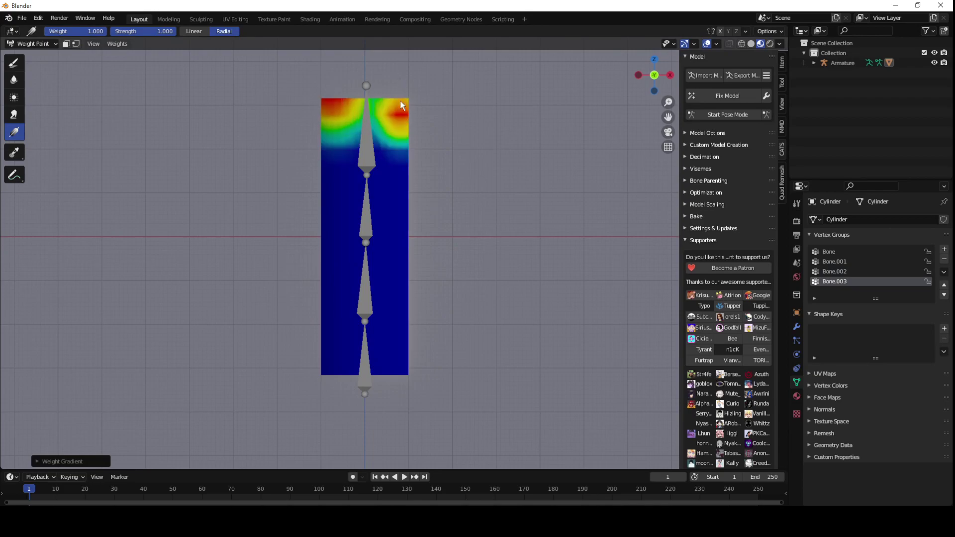
pyautogui.moveTo(339, 150); pyautogui.dragTo(406, 140)
pyautogui.moveTo(341, 165)
pyautogui.mouseDown()
pyautogui.moveTo(357, 141)
pyautogui.moveTo(381, 149)
pyautogui.moveTo(361, 117)
pyautogui.moveTo(370, 107)
pyautogui.moveTo(432, 125)
pyautogui.moveTo(369, 145)
pyautogui.mouseUp()
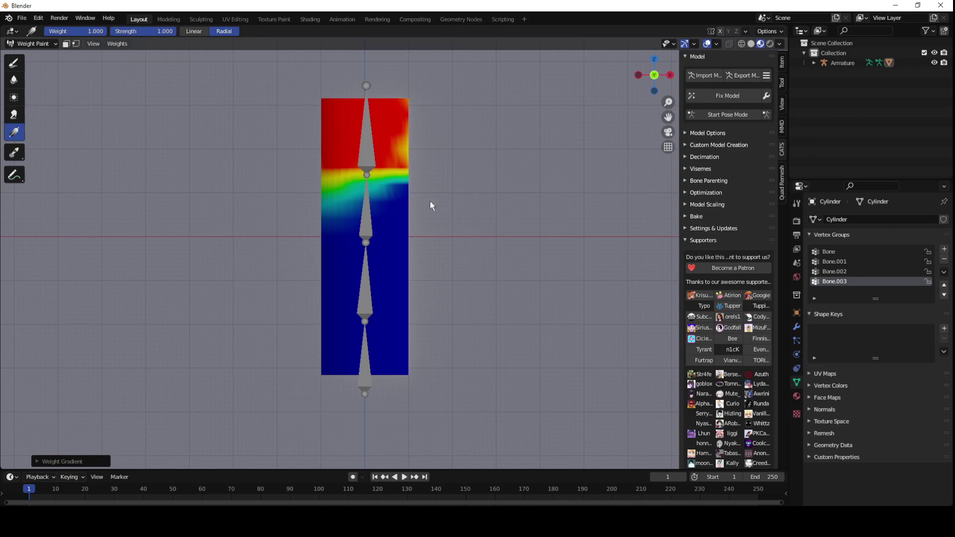
# Undo the last gradients spilling below the top bone and refill the top section's edge at full weight.
pyautogui.hotkey('ctrl', 'z')
pyautogui.hotkey('ctrl', 'z')
pyautogui.hotkey('ctrl', 'z')
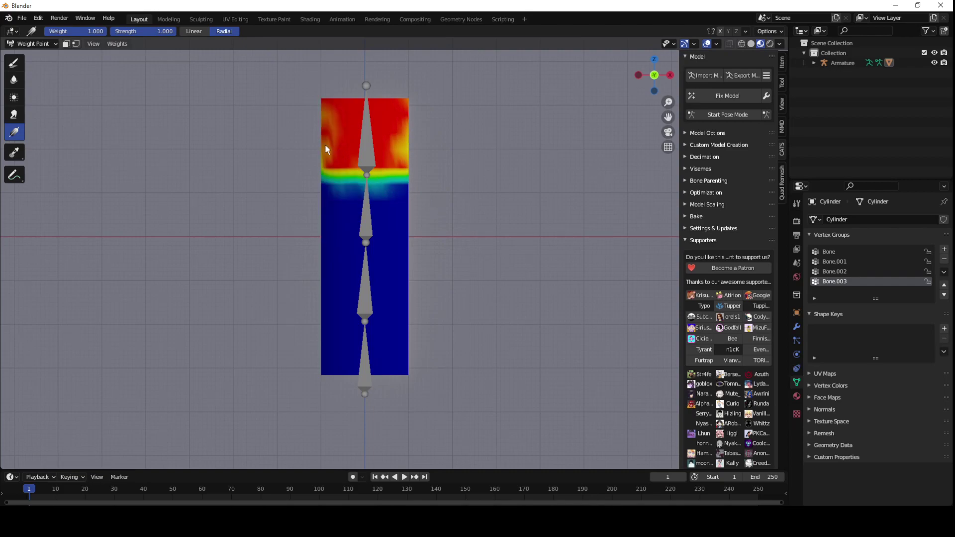
pyautogui.moveTo(325, 146); pyautogui.dragTo(338, 181)
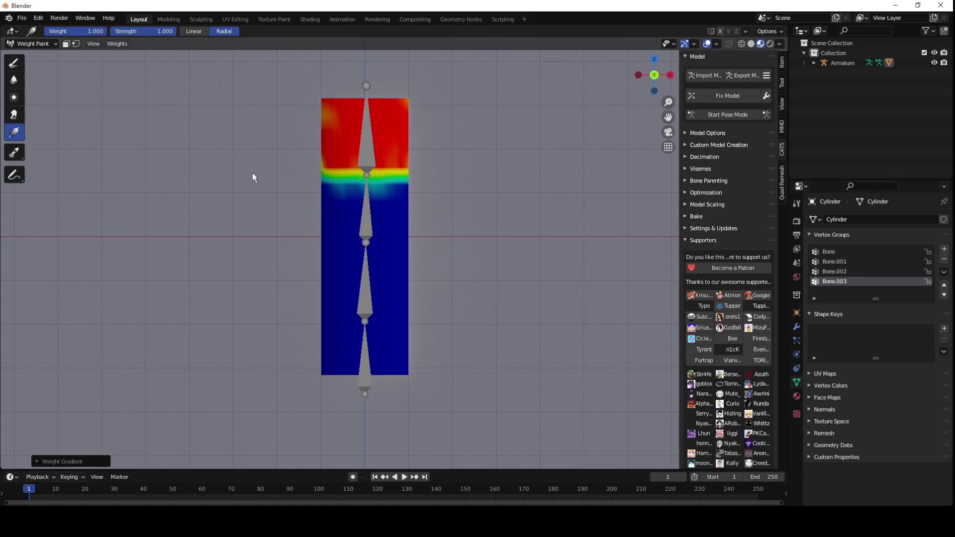
# Review the Bone.002 and Bone.001 weights and return the cylinder to Object Mode.
pyautogui.click(834, 271)
pyautogui.click(834, 262)
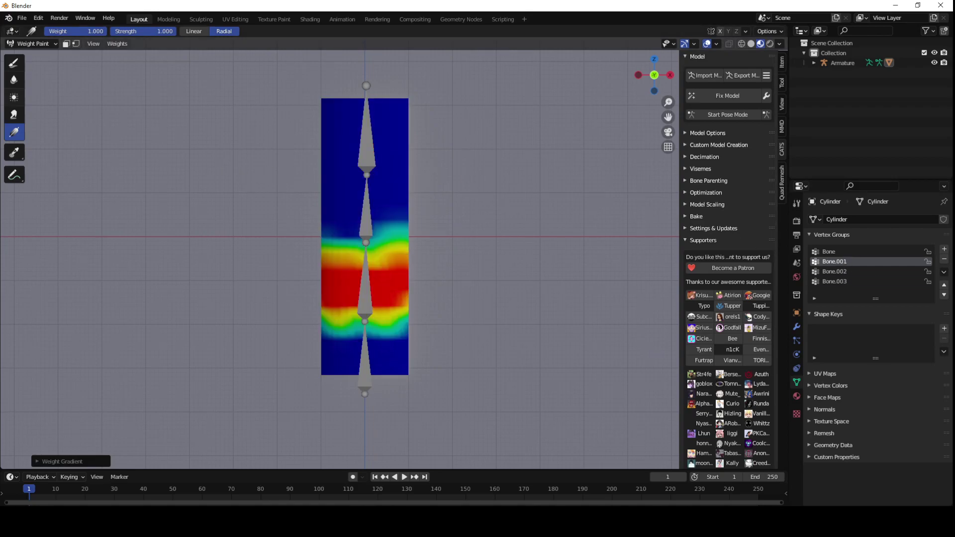
pyautogui.click(32, 43)
pyautogui.click(35, 52)
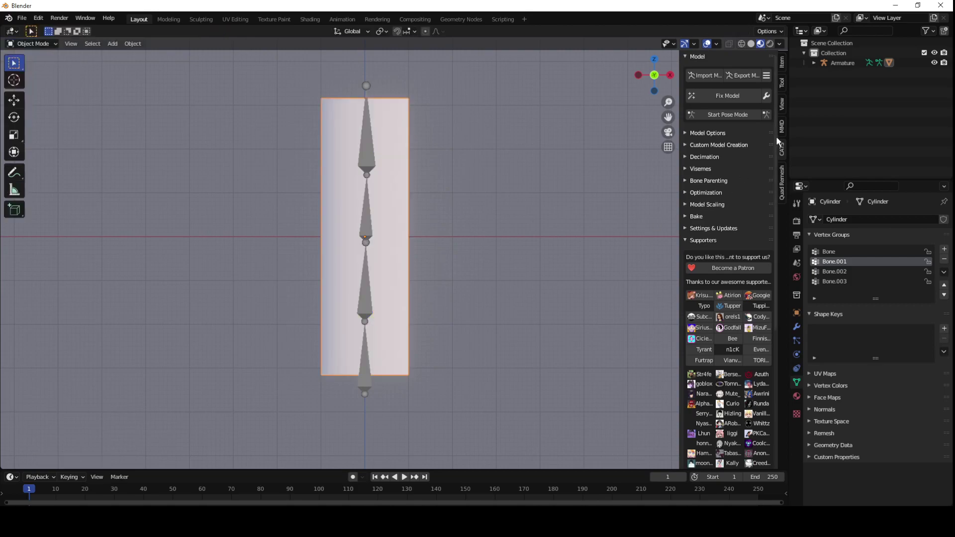
# Test the cylinder's deformation in Pose Mode by rotating the second and third bones from the bottom clockwise, and stop posing.
pyautogui.click(718, 114)
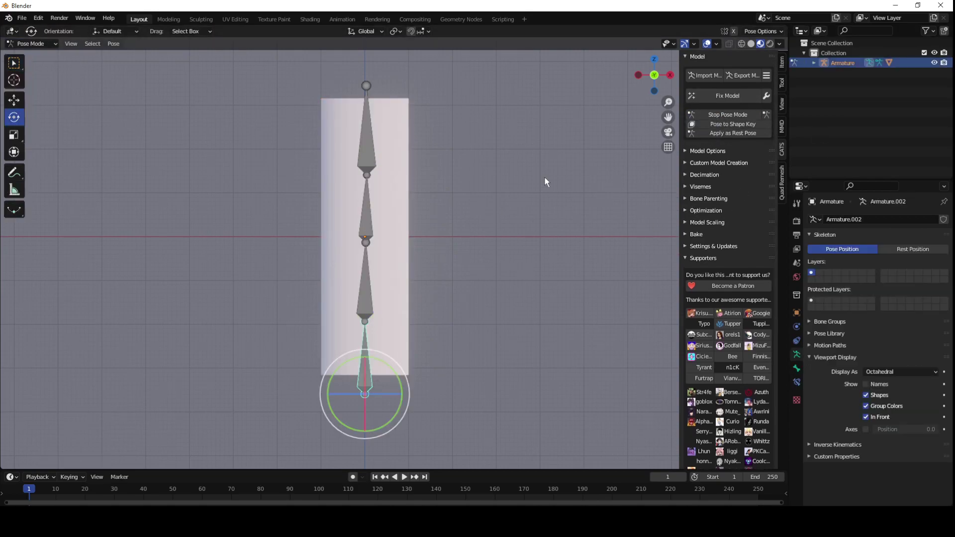
pyautogui.click(367, 270)
pyautogui.press('r')
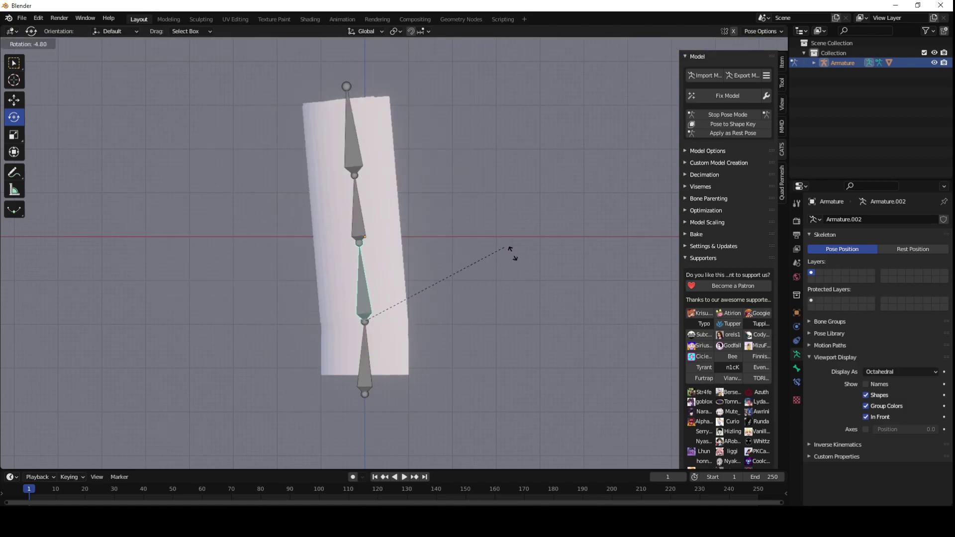
pyautogui.click(600, 378)
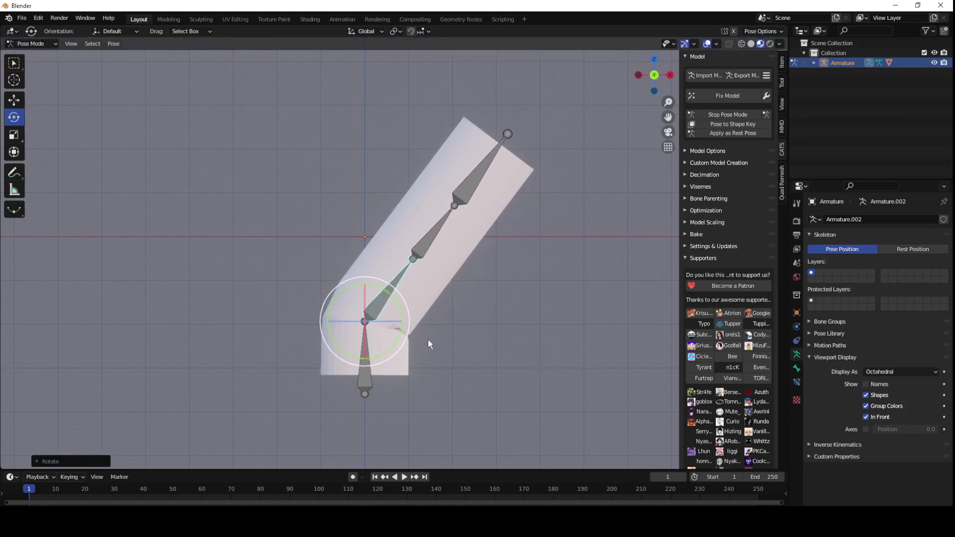
pyautogui.click(422, 250)
pyautogui.press('r')
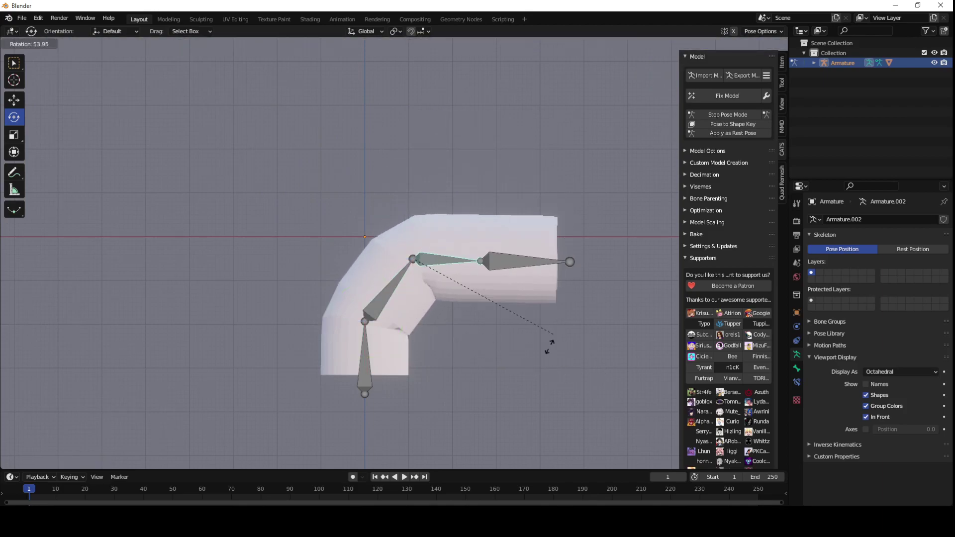
pyautogui.click(547, 336)
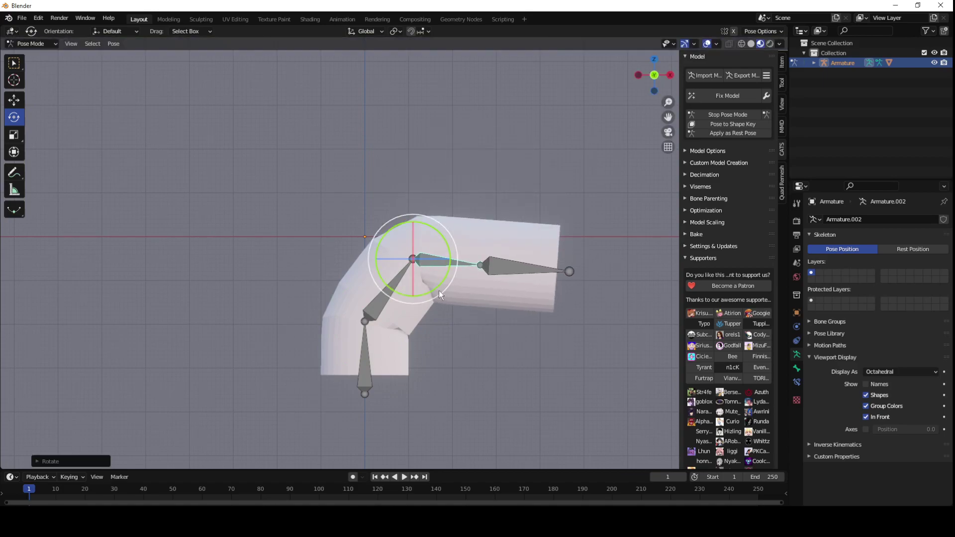
pyautogui.click(716, 113)
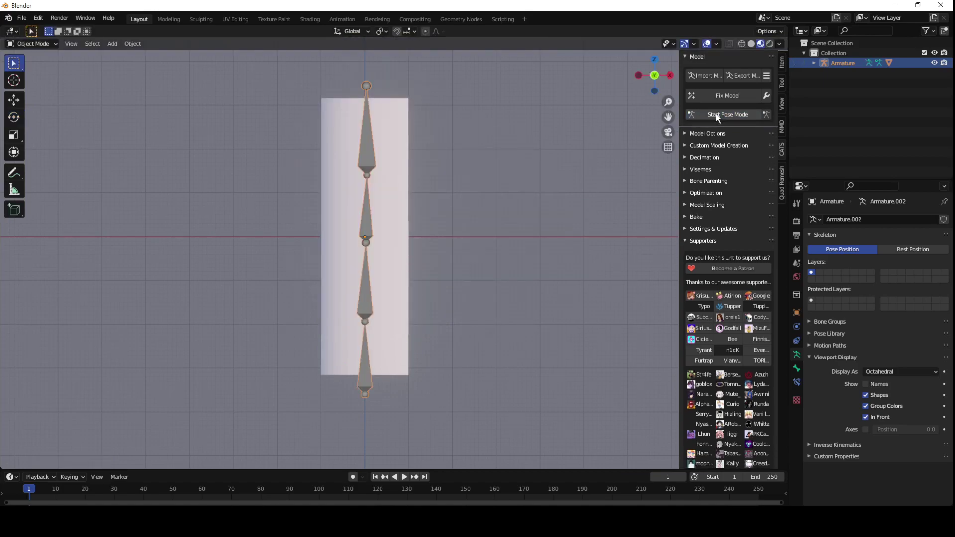
# Select the cylinder, switch it to Edit Mode and select its entire mesh.
pyautogui.click(348, 136)
pyautogui.click(49, 44)
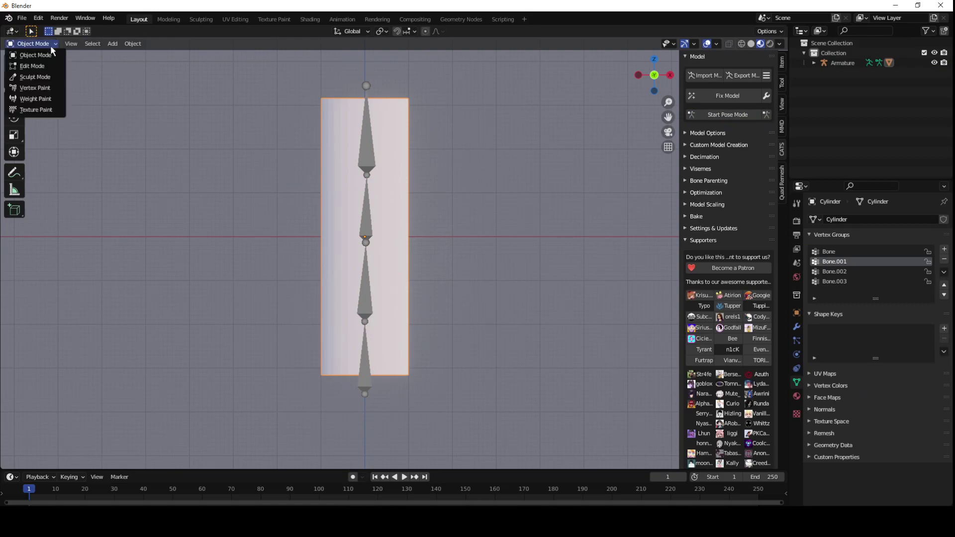
pyautogui.click(30, 56)
pyautogui.press('a')
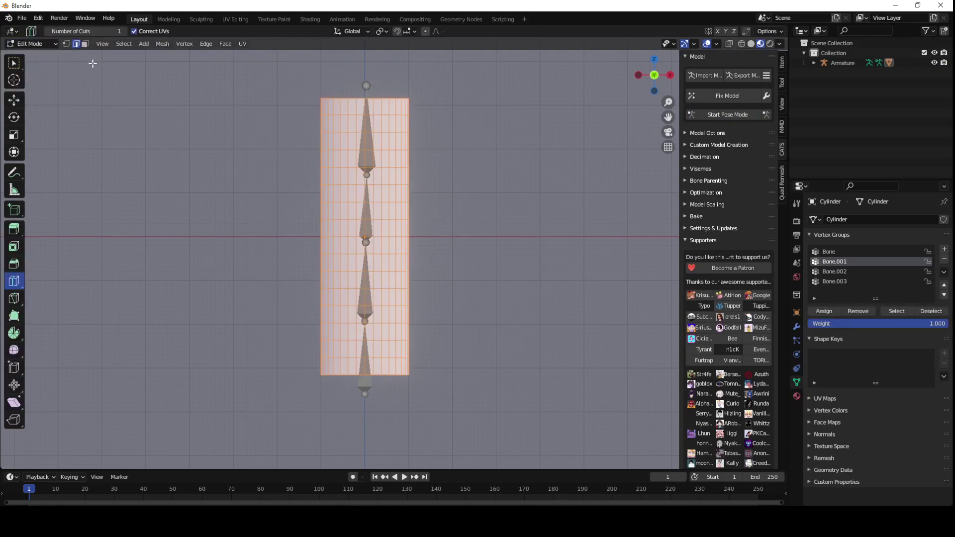
# Subdivide all faces of the cylinder twice in face select mode and return to Object Mode.
pyautogui.click(85, 44)
pyautogui.rightClick(117, 198)
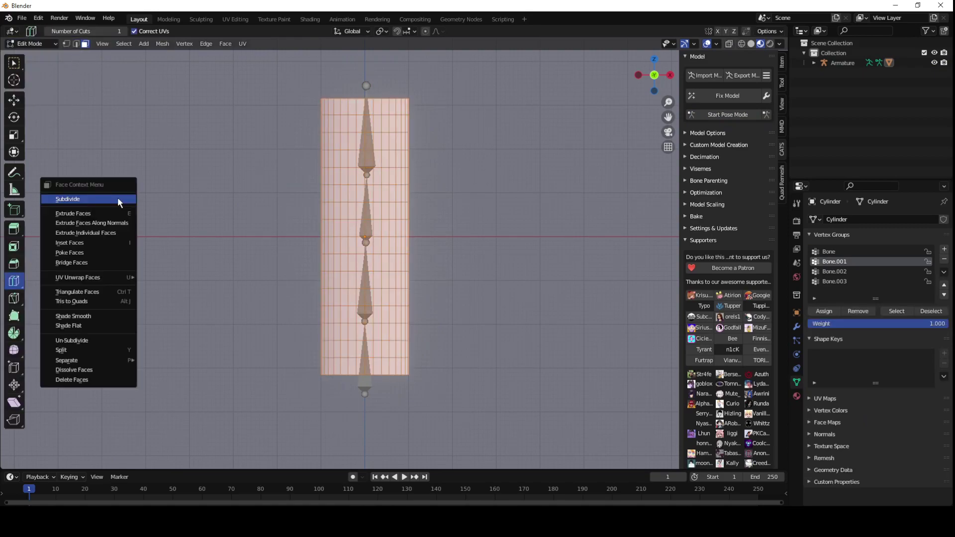
pyautogui.click(91, 197)
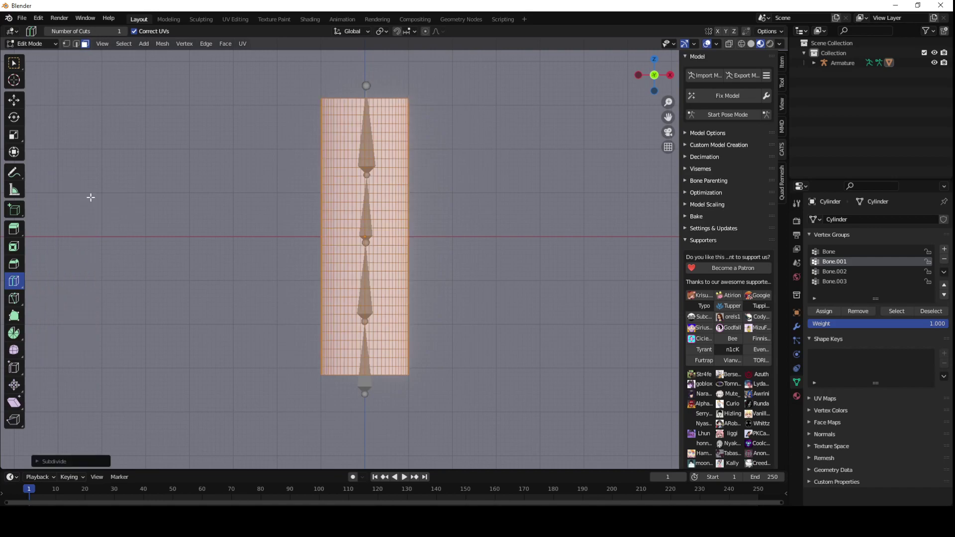
pyautogui.rightClick(90, 196)
pyautogui.click(90, 196)
pyautogui.click(32, 44)
pyautogui.click(34, 51)
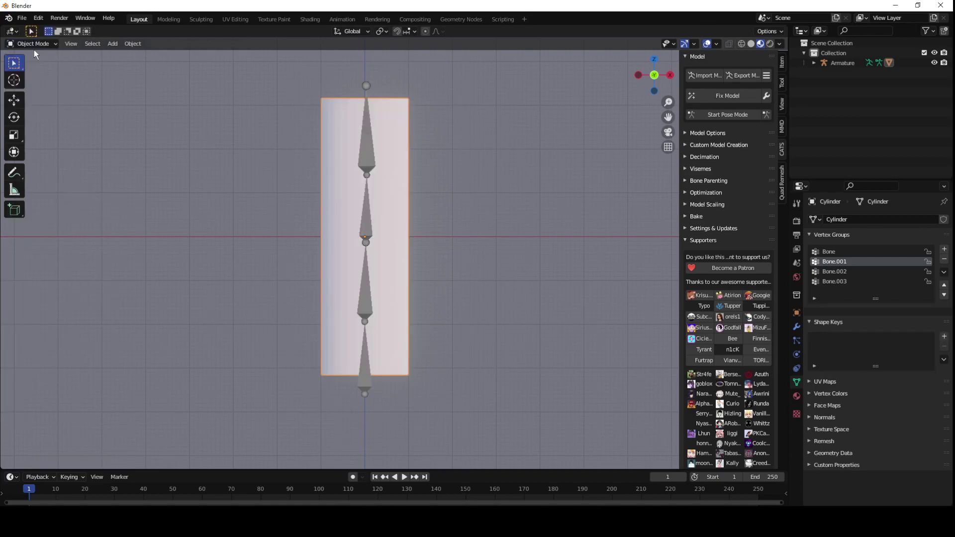
# Test the subdivided cylinder in Pose Mode by rotating the second bone from the bottom about 37° clockwise, and return to Object Mode.
pyautogui.click(727, 114)
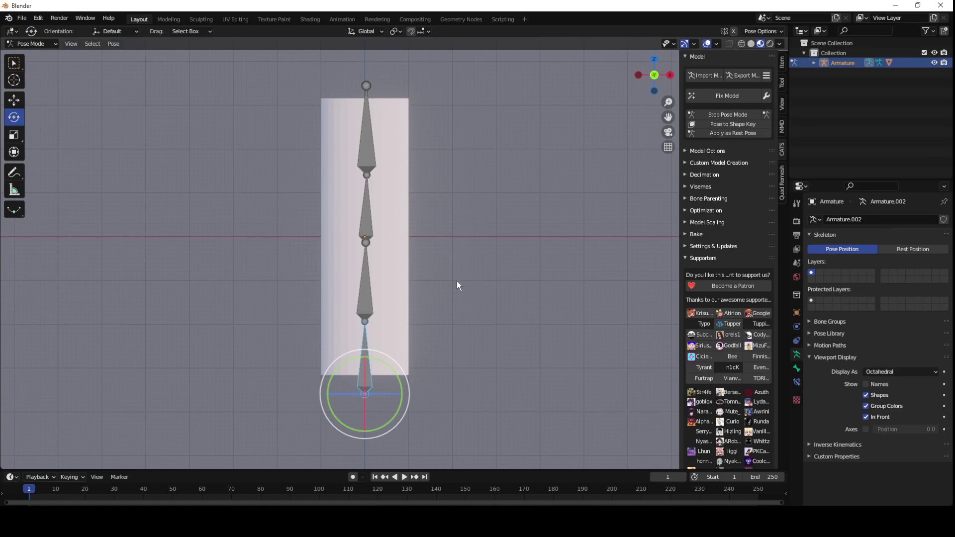
pyautogui.click(368, 292)
pyautogui.press('r')
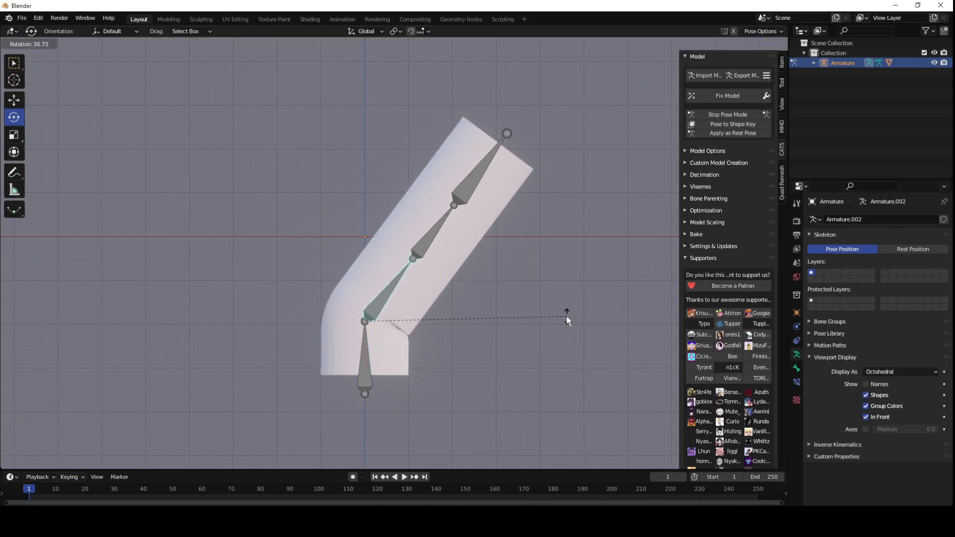
pyautogui.click(567, 317)
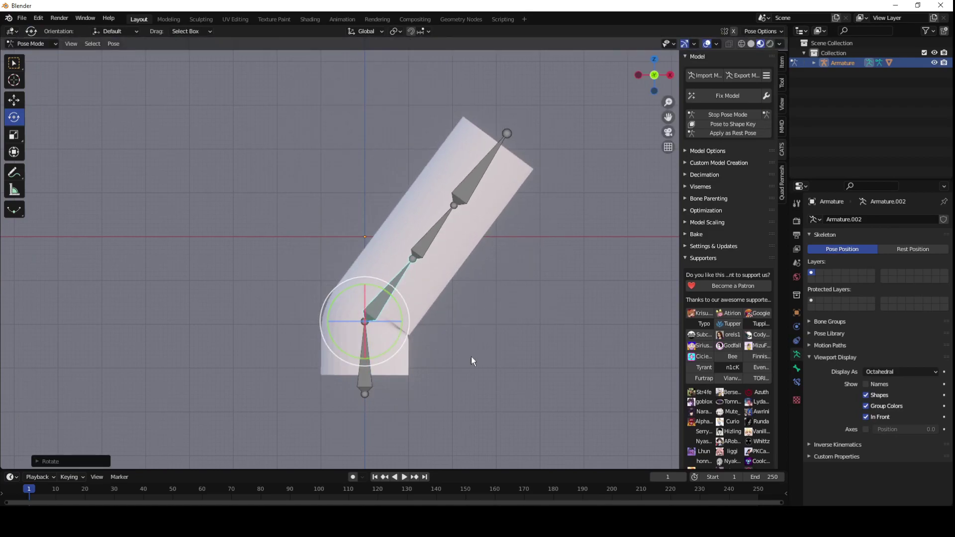
pyautogui.click(30, 43)
pyautogui.click(31, 55)
# Examine the inner fold of the mesh up close at the joint of the bent second bone.
pyautogui.scroll(1, 398, 299)
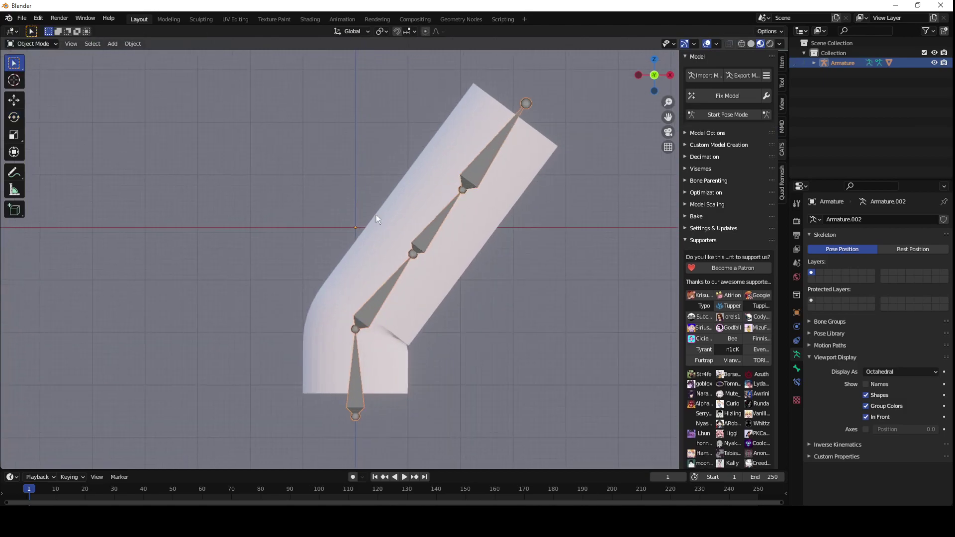
pyautogui.keyDown('shift'); pyautogui.moveTo(376, 215); pyautogui.dragTo(309, 102, button='middle'); pyautogui.keyUp('shift')
pyautogui.scroll(6, 333, 252)
pyautogui.keyDown('shift'); pyautogui.moveTo(362, 172); pyautogui.dragTo(478, 219, button='middle'); pyautogui.keyUp('shift')
pyautogui.click(657, 75)
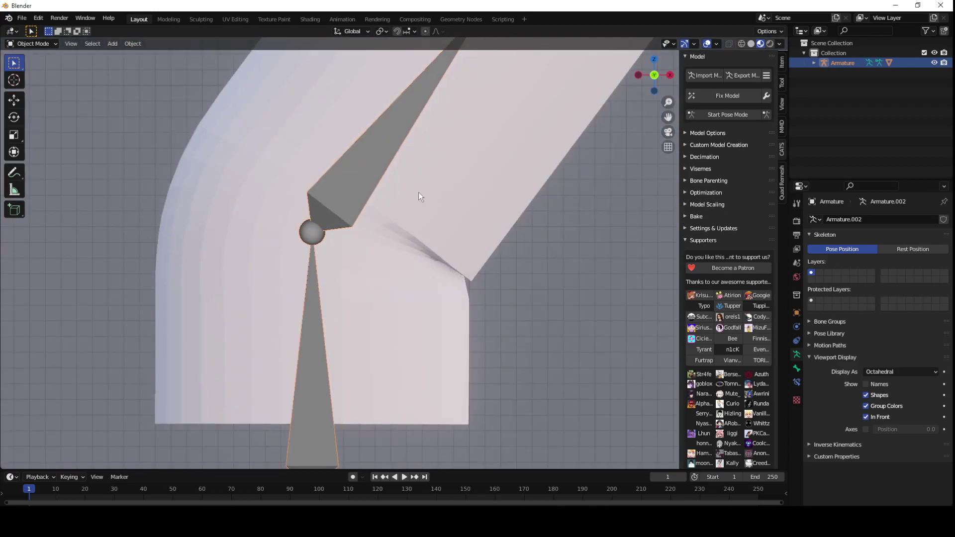
pyautogui.scroll(-7, 420, 198)
pyautogui.scroll(4, 422, 234)
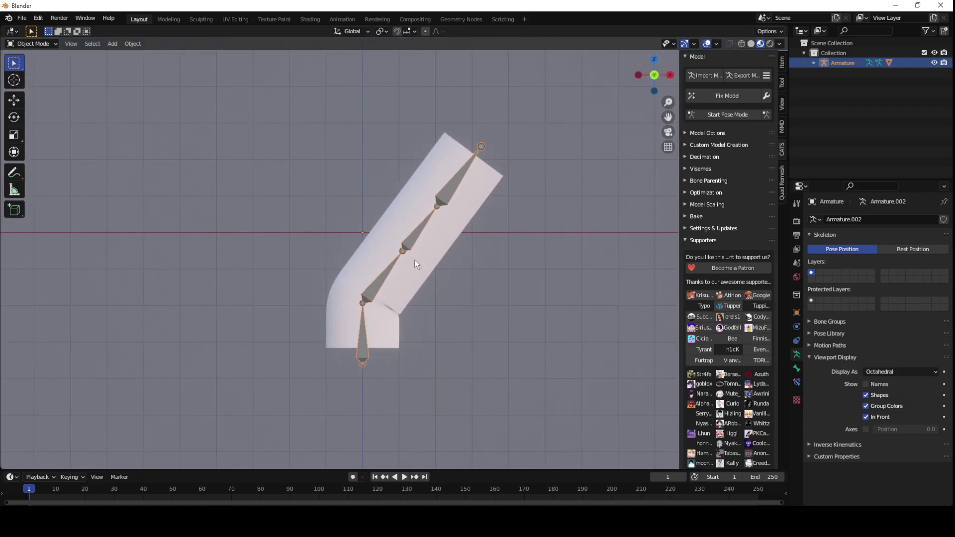
# Start and stop posing the armature again to reset the bones to their straight rest pose.
pyautogui.click(744, 118)
pyautogui.click(732, 114)
pyautogui.scroll(-3, 360, 214)
pyautogui.scroll(3, 360, 214)
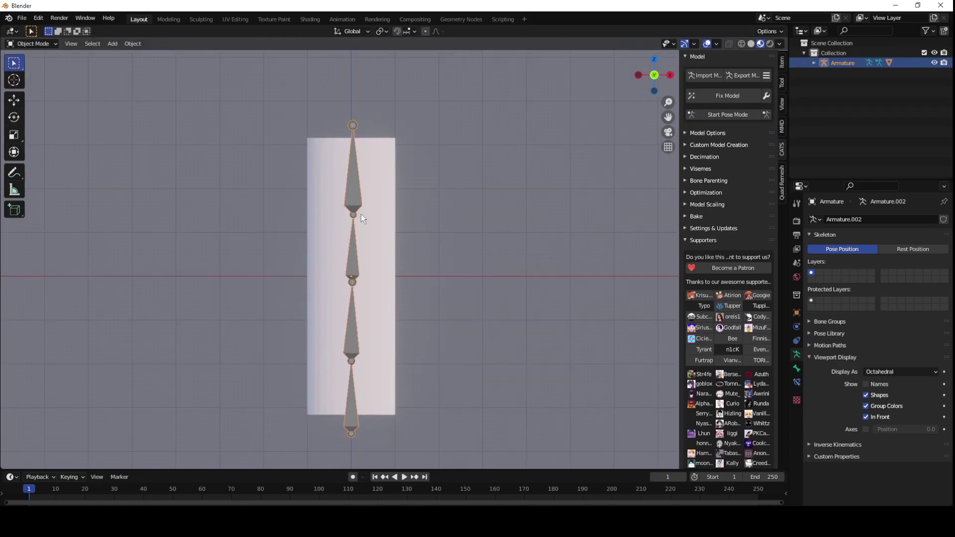
pyautogui.keyDown('shift'); pyautogui.moveTo(361, 215); pyautogui.dragTo(357, 173, button='middle'); pyautogui.keyUp('shift')
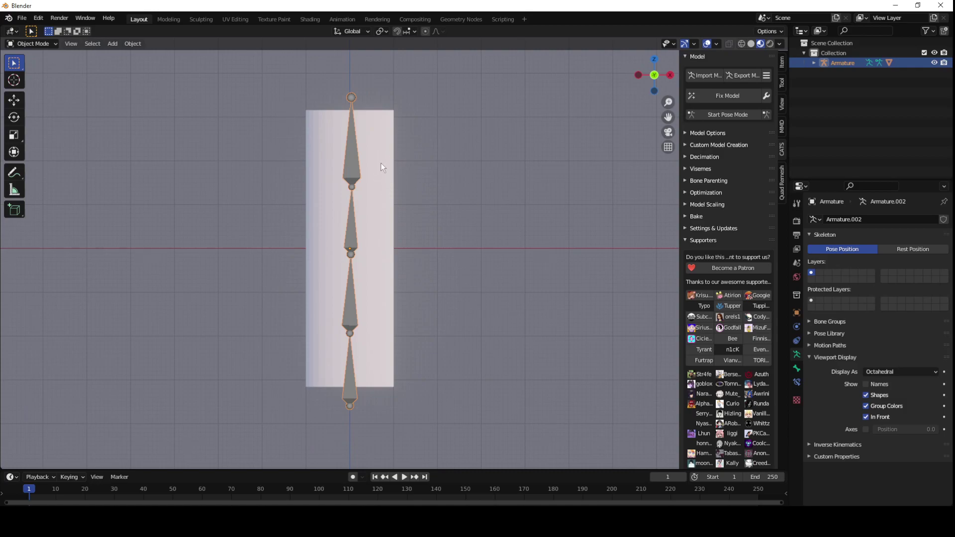
# Put the cylinder in Weight Paint mode with the Bone vertex group active and the Blur tool ready.
pyautogui.click(345, 267)
pyautogui.click(33, 43)
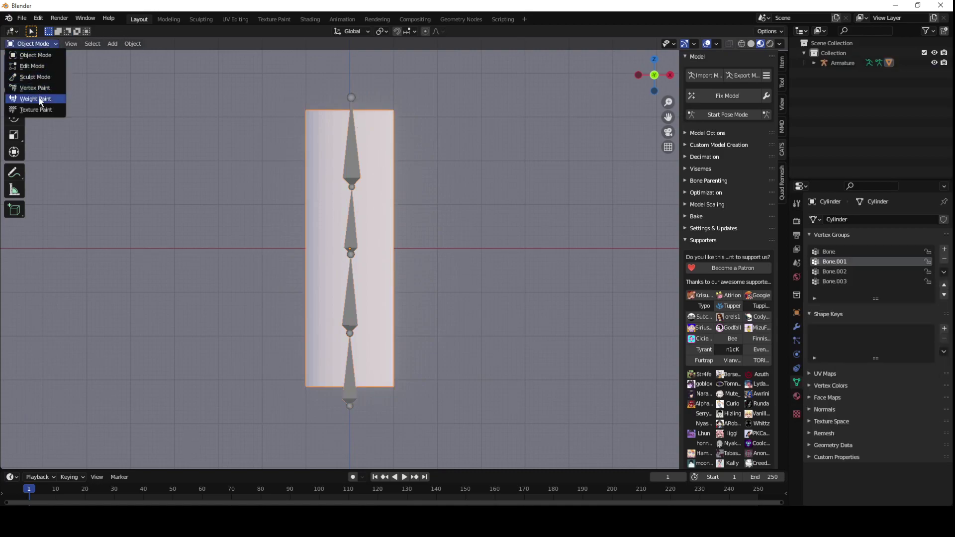
pyautogui.click(36, 99)
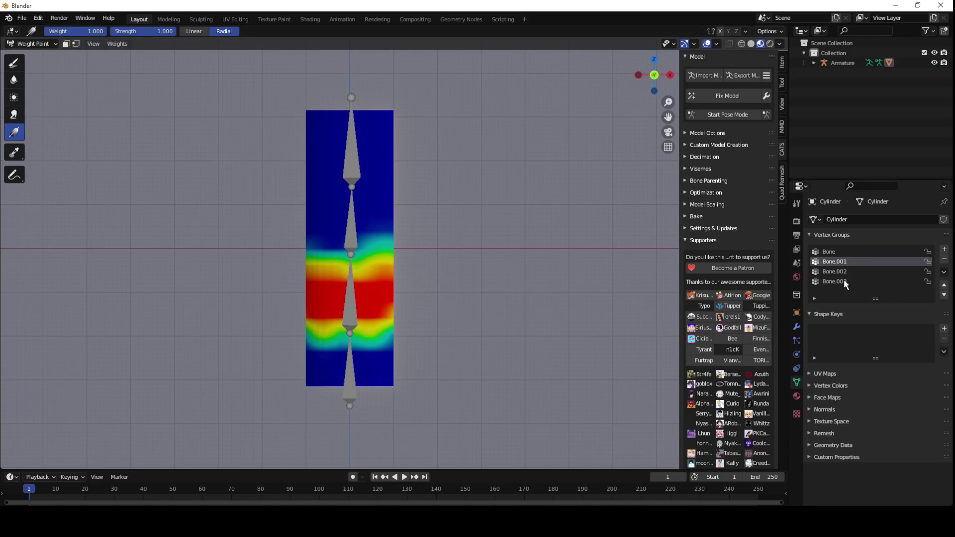
pyautogui.click(839, 253)
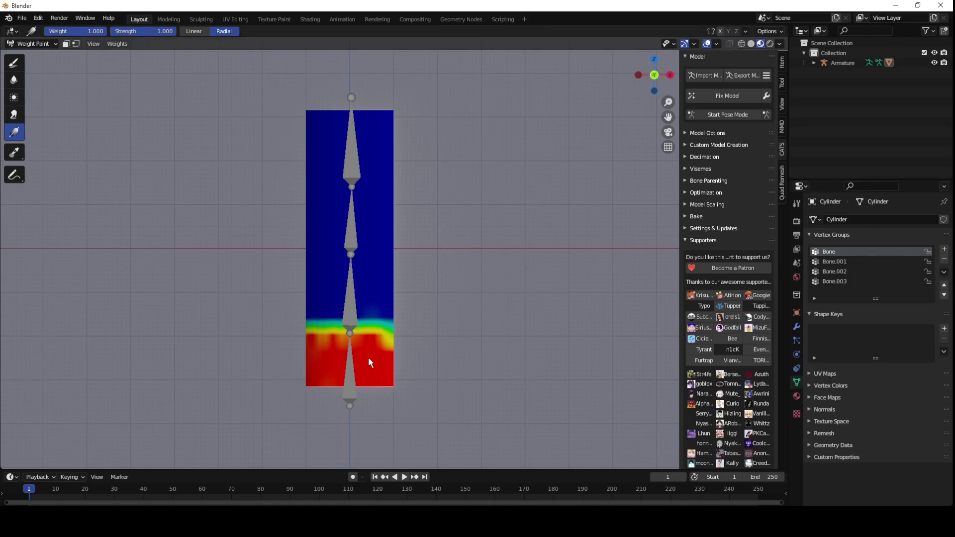
pyautogui.click(15, 81)
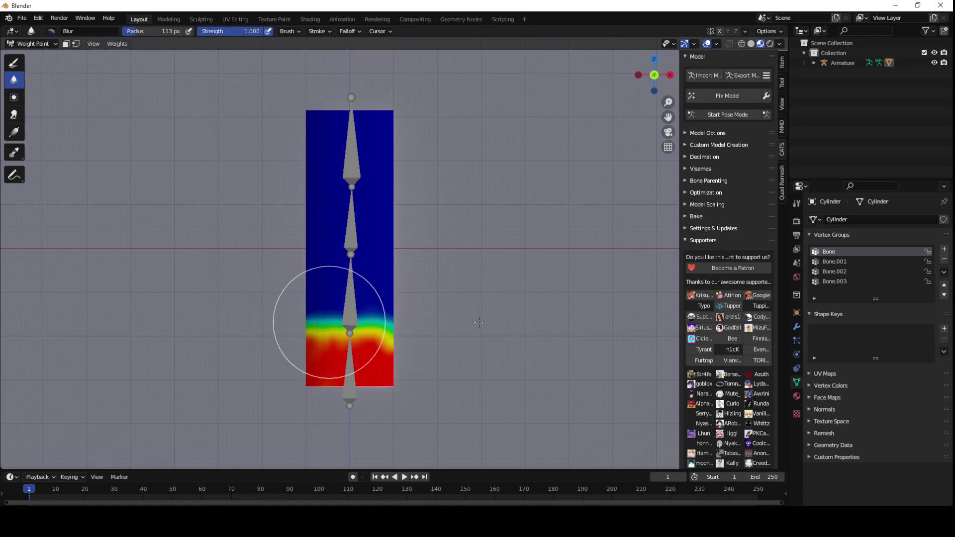
# Blur the upper boundary of the Bone weights with a 312 px brush and check the transition around the cylinder.
pyautogui.press('f')
pyautogui.click(388, 339)
pyautogui.press('f')
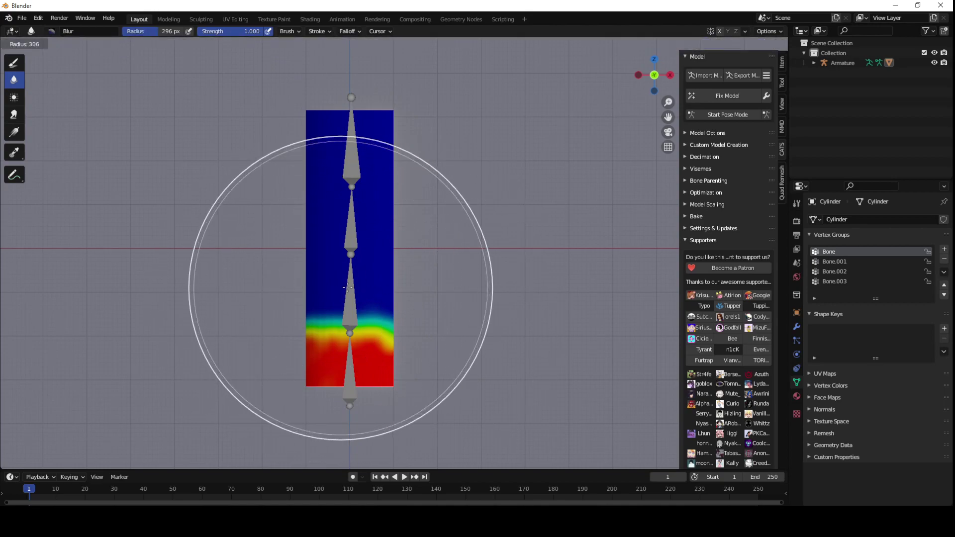
pyautogui.click(496, 288)
pyautogui.click(350, 320)
pyautogui.moveTo(423, 326)
pyautogui.mouseDown()
pyautogui.moveTo(298, 319)
pyautogui.moveTo(410, 329)
pyautogui.moveTo(316, 320)
pyautogui.mouseUp()
pyautogui.moveTo(315, 320); pyautogui.dragTo(353, 328, button='middle')
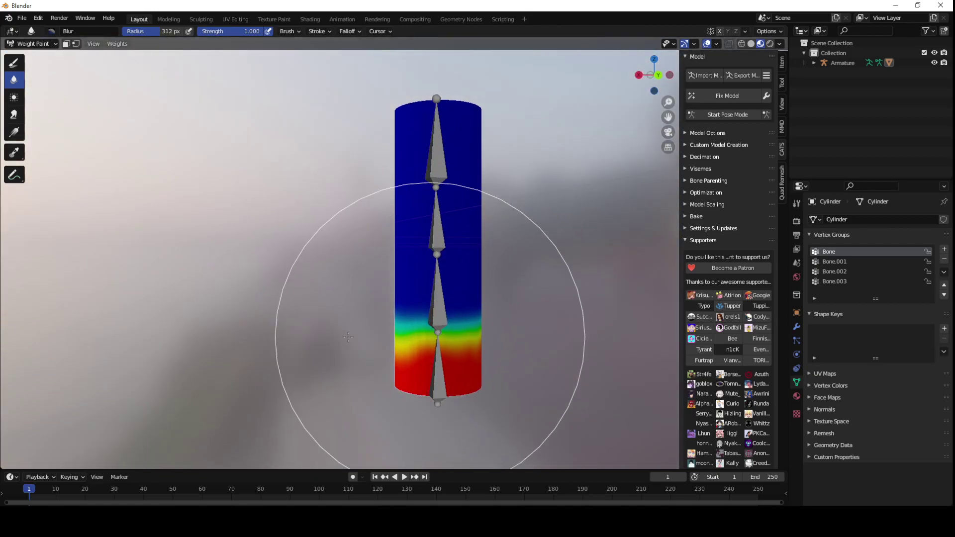
pyautogui.moveTo(430, 336); pyautogui.dragTo(285, 329, button='middle')
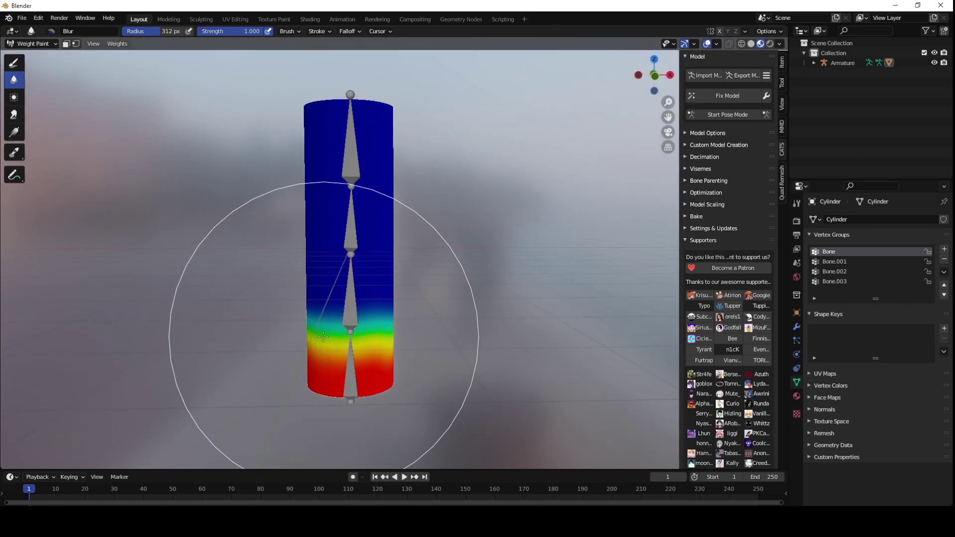
pyautogui.click(655, 75)
# Blur both boundaries of the Bone.001 weights, reduce the brush radius to 123 px and check the result around the cylinder.
pyautogui.click(844, 261)
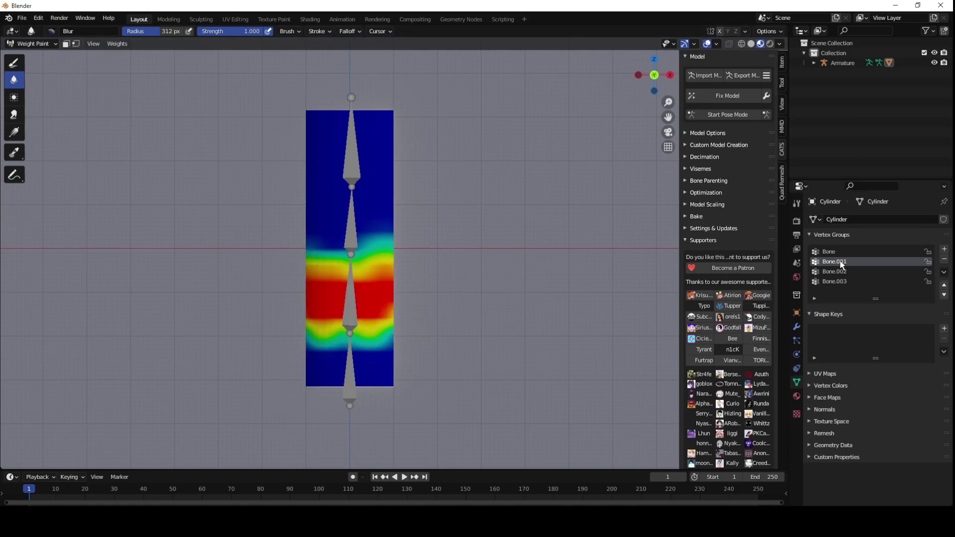
pyautogui.moveTo(315, 278)
pyautogui.mouseDown()
pyautogui.moveTo(316, 263)
pyautogui.moveTo(296, 298)
pyautogui.moveTo(406, 277)
pyautogui.moveTo(313, 266)
pyautogui.moveTo(341, 261)
pyautogui.mouseUp()
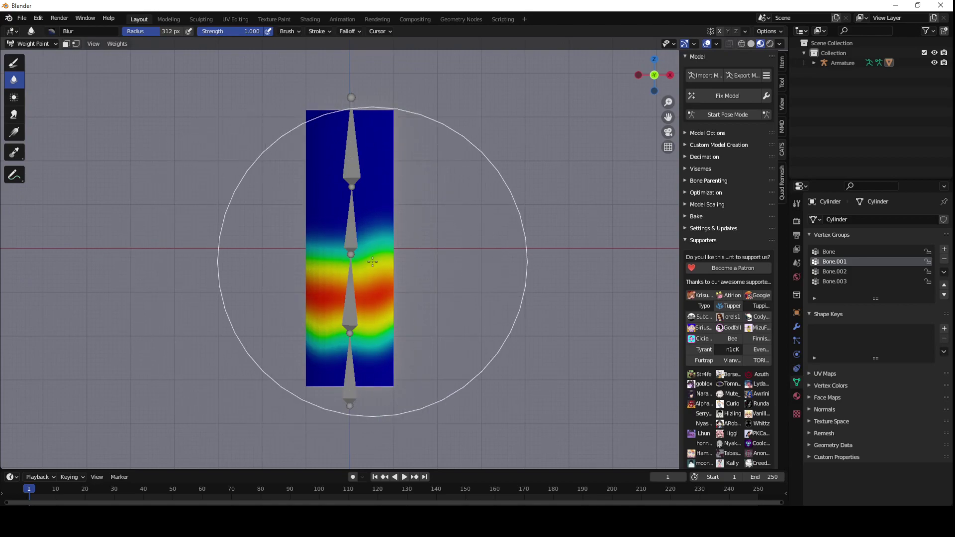
pyautogui.press('f')
pyautogui.click(278, 262)
pyautogui.moveTo(294, 317); pyautogui.dragTo(495, 314, button='middle')
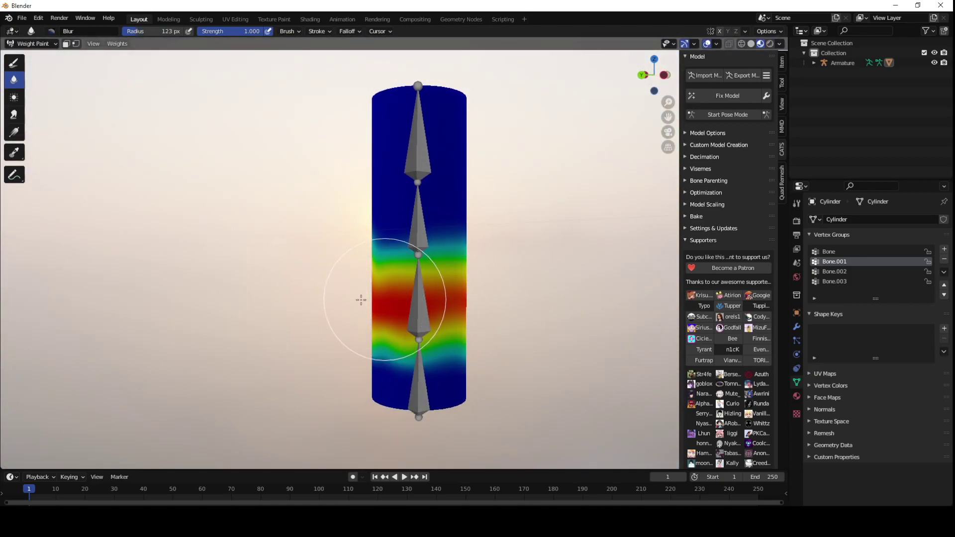
pyautogui.moveTo(557, 354); pyautogui.dragTo(443, 326, button='middle')
pyautogui.click(650, 75)
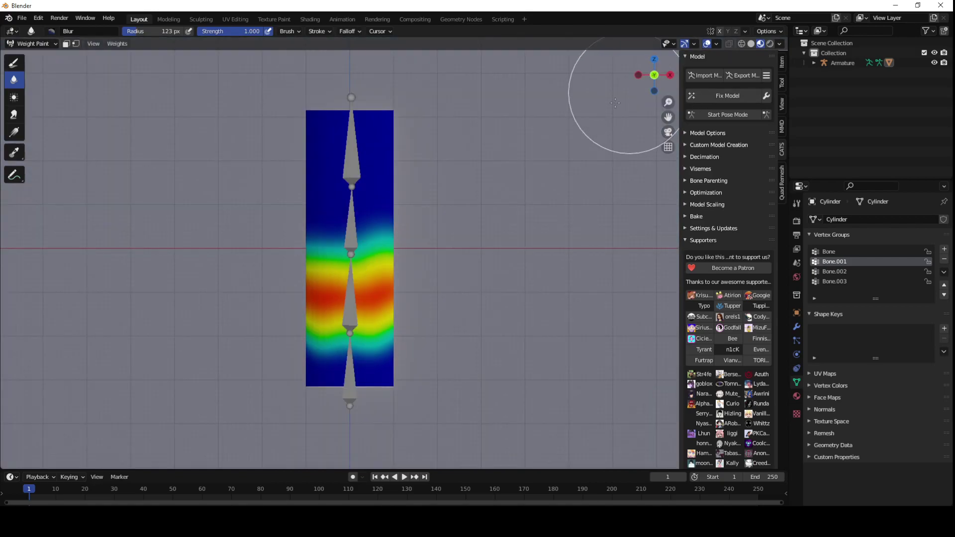
# Review the Bone and Bone.001 weights, and blur both boundaries of the Bone.002 weights with the brush radius raised to 193 px.
pyautogui.click(838, 252)
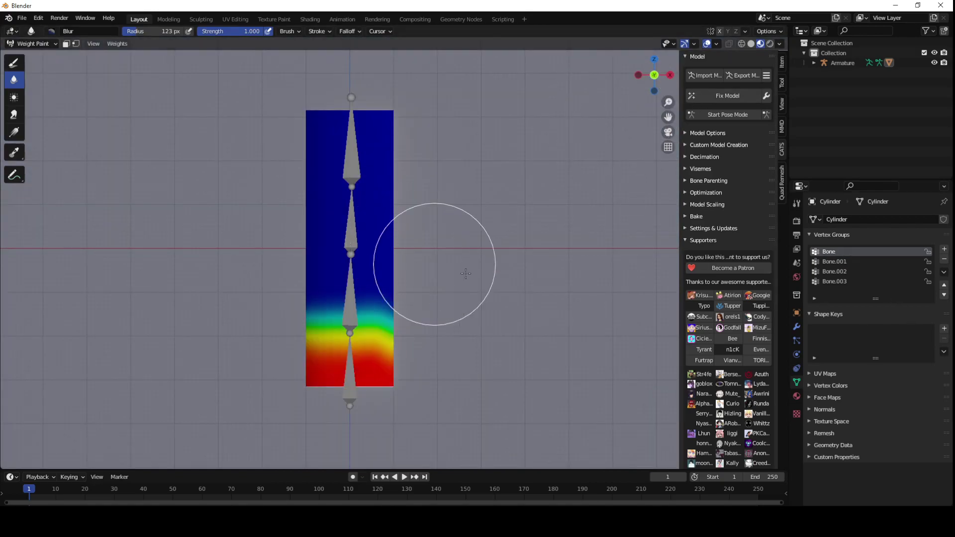
pyautogui.click(834, 261)
pyautogui.click(834, 271)
pyautogui.moveTo(283, 196)
pyautogui.mouseDown()
pyautogui.moveTo(332, 196)
pyautogui.moveTo(290, 262)
pyautogui.moveTo(312, 249)
pyautogui.moveTo(422, 252)
pyautogui.mouseUp()
pyautogui.press('f')
pyautogui.click(437, 249)
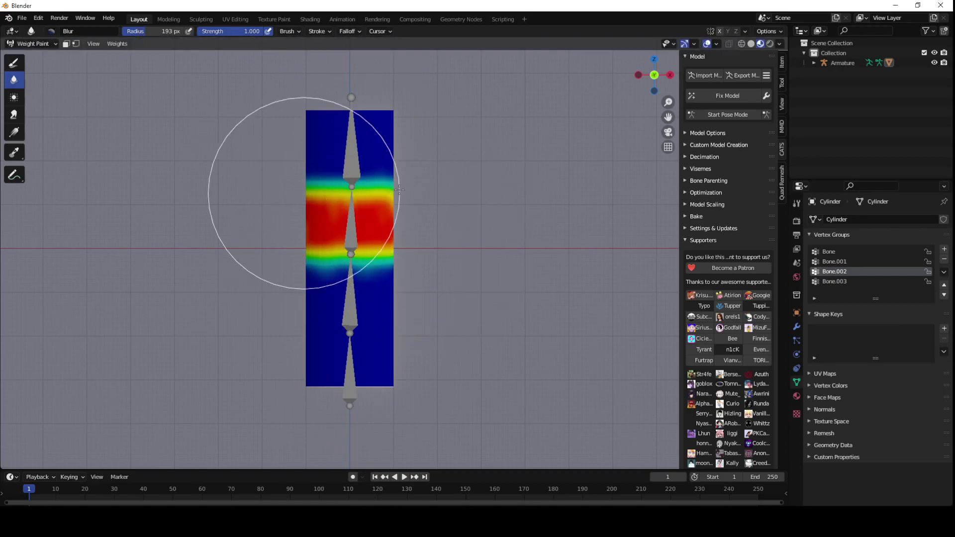
pyautogui.moveTo(303, 192)
pyautogui.mouseDown()
pyautogui.moveTo(290, 199)
pyautogui.moveTo(418, 239)
pyautogui.moveTo(253, 247)
pyautogui.moveTo(294, 253)
pyautogui.moveTo(290, 174)
pyautogui.moveTo(391, 244)
pyautogui.mouseUp()
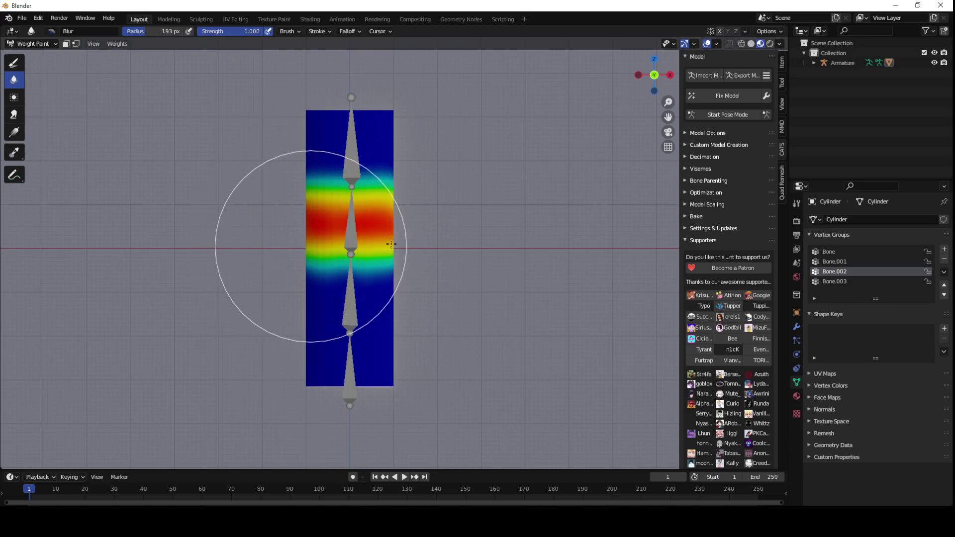
# Blur the lower boundary of the Bone.003 weights and inspect the transition at the top bone's base.
pyautogui.click(880, 283)
pyautogui.moveTo(307, 198)
pyautogui.mouseDown()
pyautogui.moveTo(288, 188)
pyautogui.moveTo(418, 198)
pyautogui.mouseUp()
pyautogui.scroll(-2, 294, 153)
pyautogui.scroll(8, 319, 182)
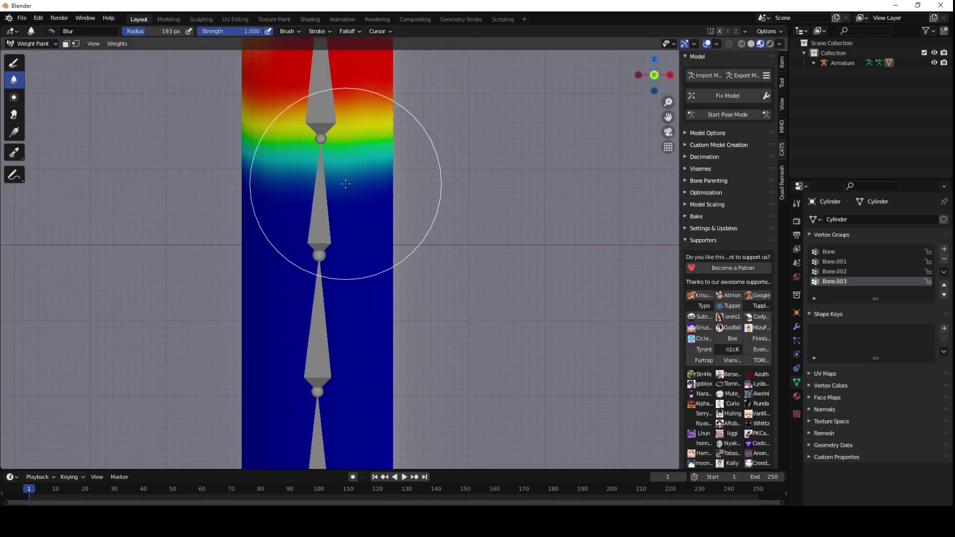
pyautogui.scroll(-4, 393, 249)
pyautogui.scroll(1, 399, 246)
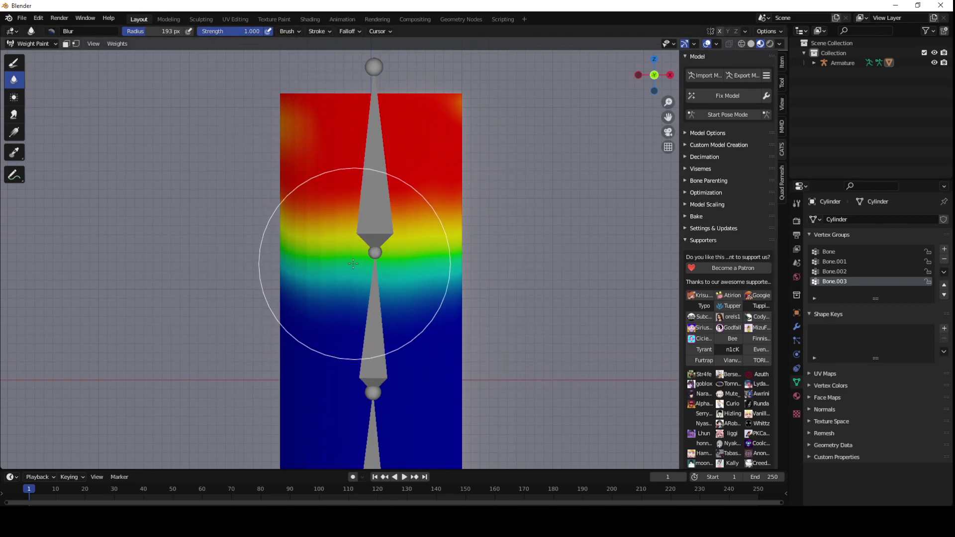
# Compare the blurred weight transitions of the Bone.001, Bone.002 and Bone.003 vertex groups.
pyautogui.click(867, 272)
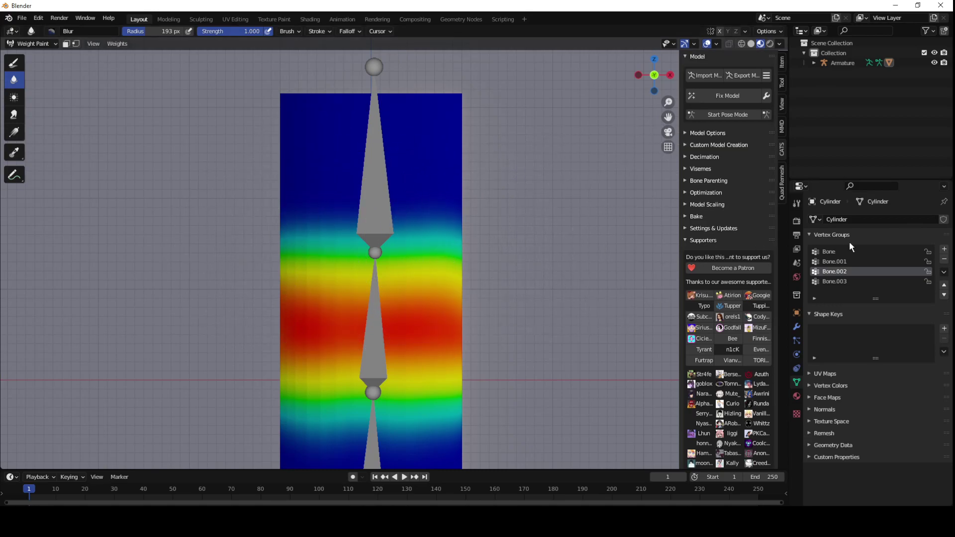
pyautogui.click(850, 261)
pyautogui.click(848, 281)
pyautogui.click(846, 271)
pyautogui.click(848, 280)
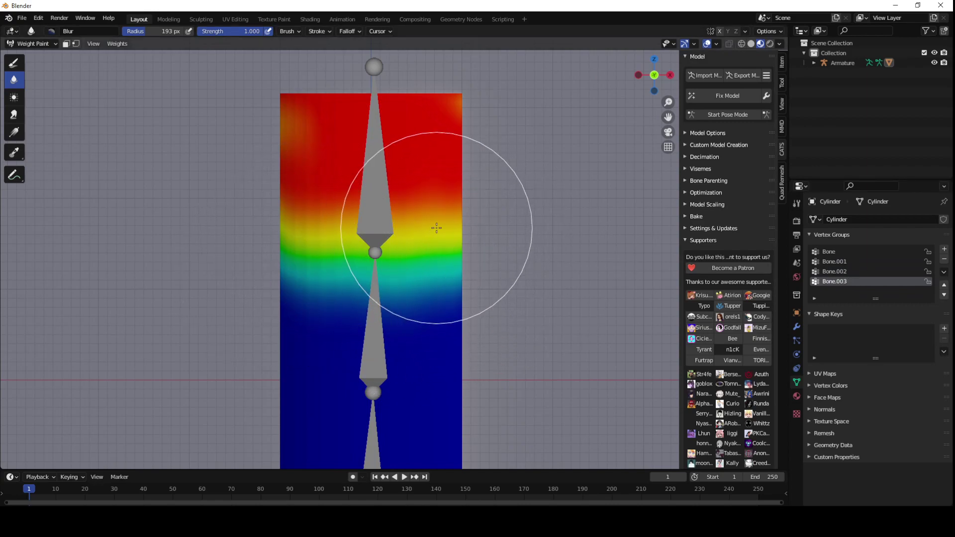
# Leave Weight Paint mode and test the blurred weights in Pose Mode by rotating the second and third bones from the bottom clockwise.
pyautogui.click(44, 45)
pyautogui.click(30, 52)
pyautogui.click(728, 114)
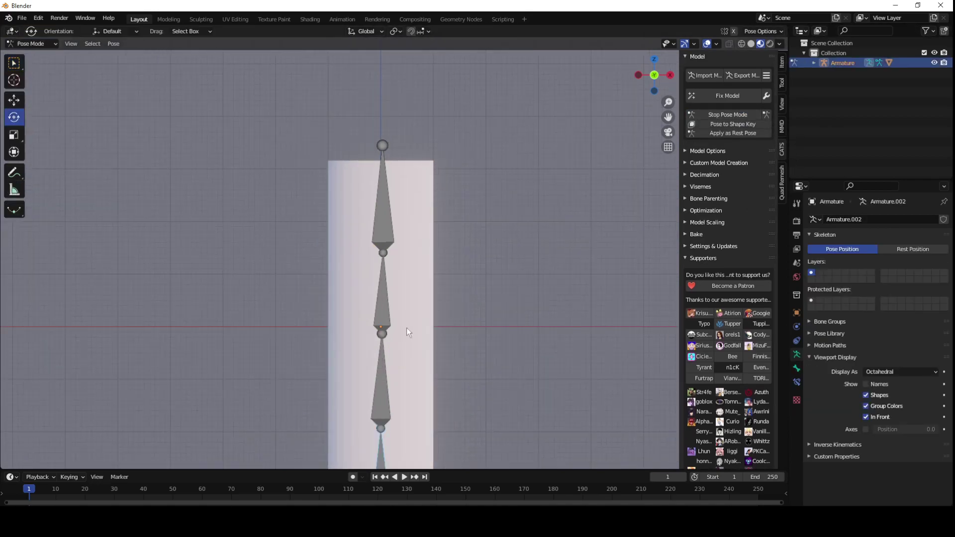
pyautogui.keyDown('shift'); pyautogui.moveTo(407, 327); pyautogui.dragTo(398, 188, button='middle'); pyautogui.keyUp('shift')
pyautogui.click(379, 237)
pyautogui.press('r')
pyautogui.click(494, 253)
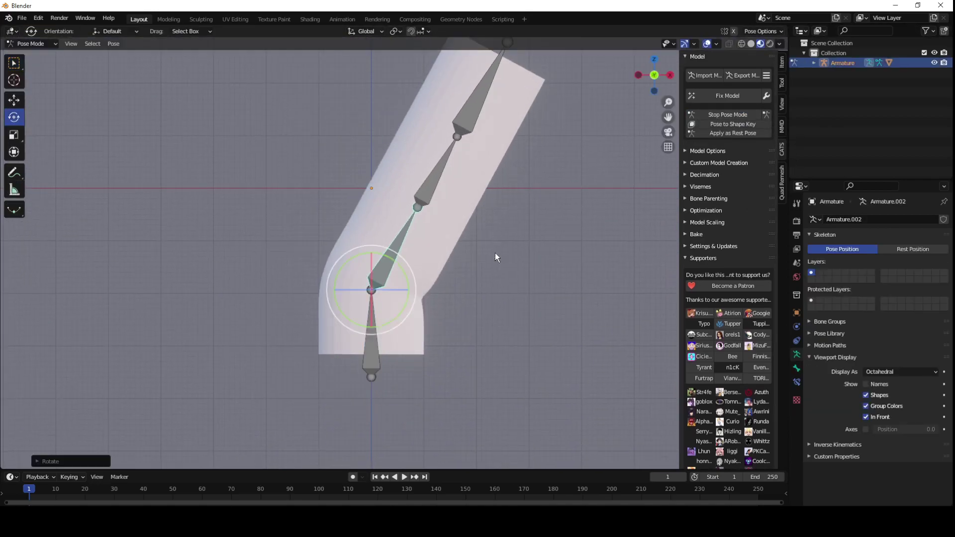
pyautogui.click(430, 183)
pyautogui.press('r')
pyautogui.click(535, 223)
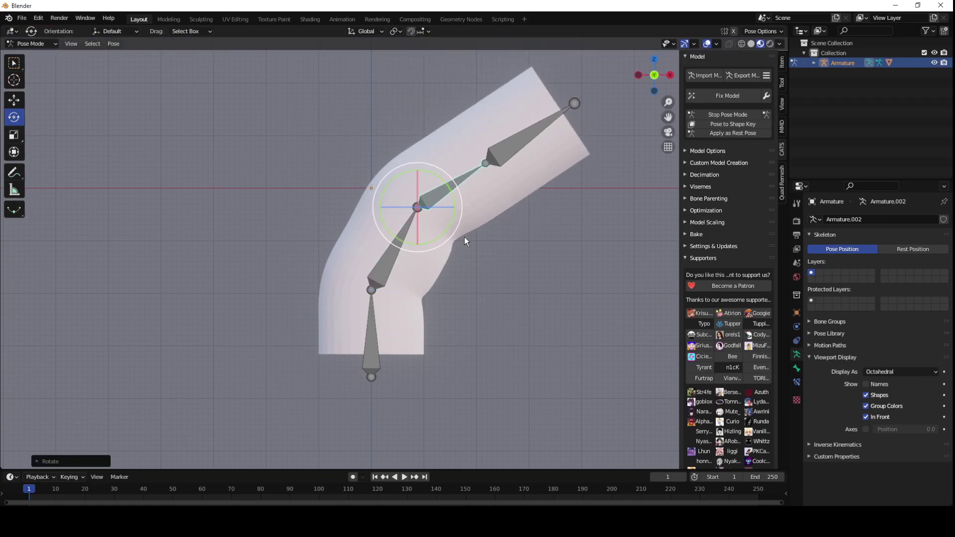
# Examine the cylinder's bent joints from several angles and stop posing the armature.
pyautogui.scroll(3, 464, 237)
pyautogui.keyDown('shift'); pyautogui.moveTo(475, 221); pyautogui.dragTo(194, 213, button='middle'); pyautogui.keyUp('shift')
pyautogui.scroll(3, 366, 202)
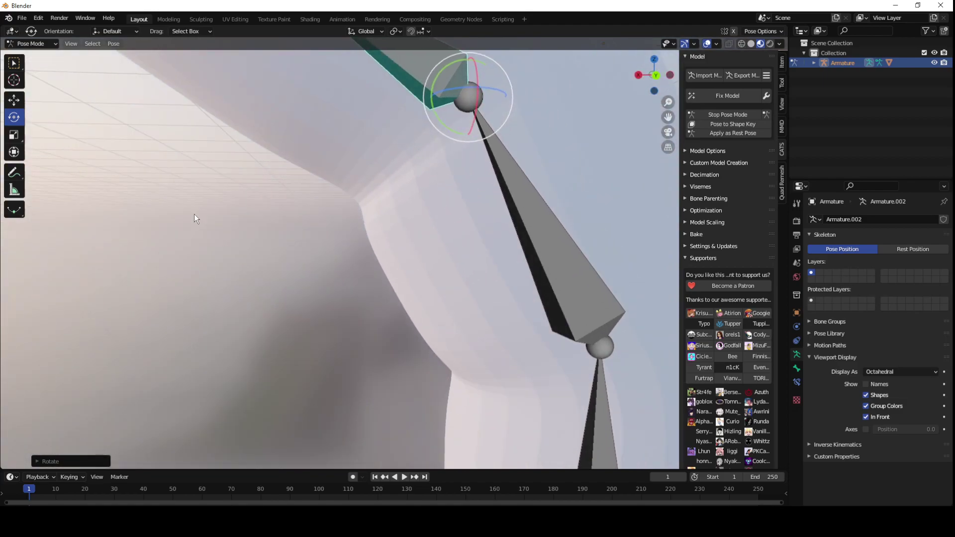
pyautogui.moveTo(350, 189); pyautogui.dragTo(305, 217, button='middle')
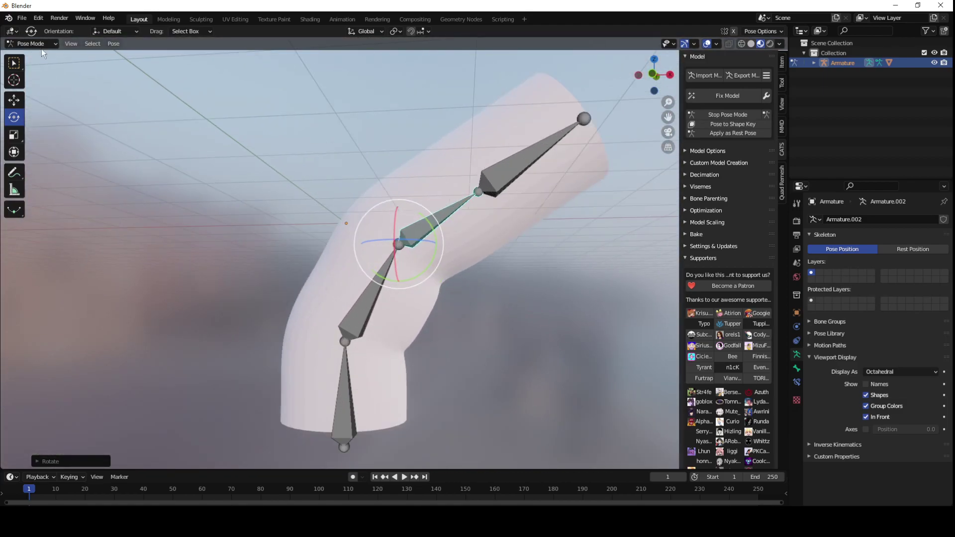
pyautogui.click(722, 113)
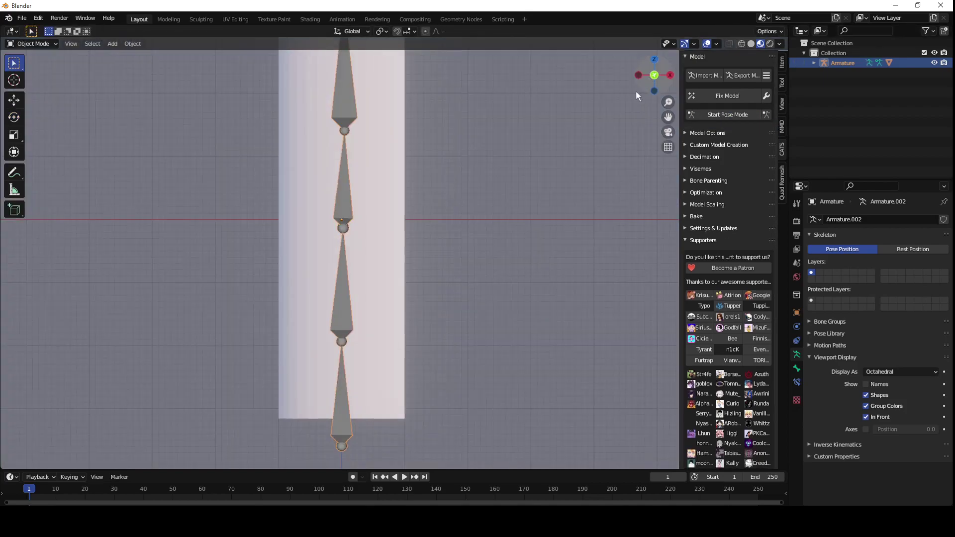
# Open the cylinder in Weight Paint mode and erase the Bone.003 weights with a radial gradient at weight 0.000.
pyautogui.scroll(-3, 428, 227)
pyautogui.keyDown('shift'); pyautogui.moveTo(424, 227); pyautogui.dragTo(405, 216, button='middle'); pyautogui.keyUp('shift')
pyautogui.scroll(2, 423, 259)
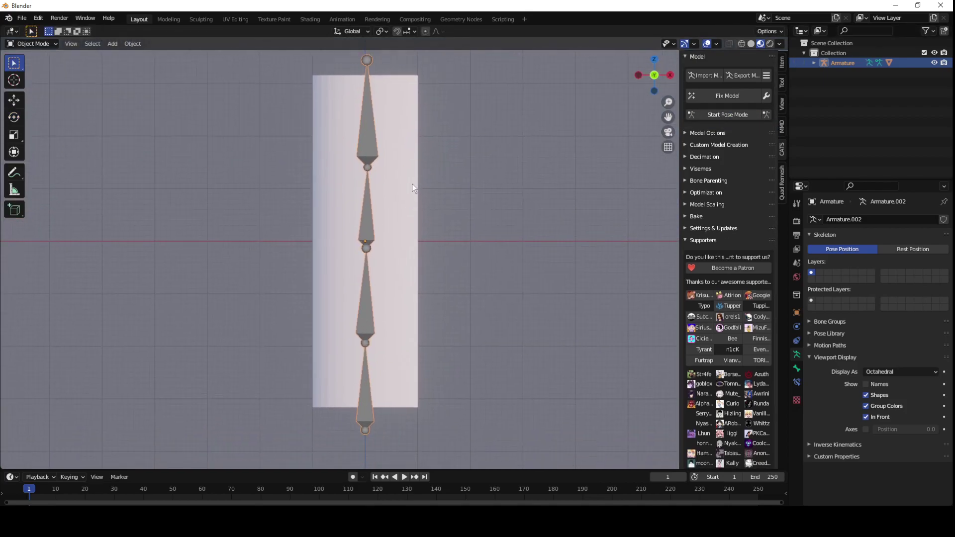
pyautogui.click(408, 180)
pyautogui.click(31, 44)
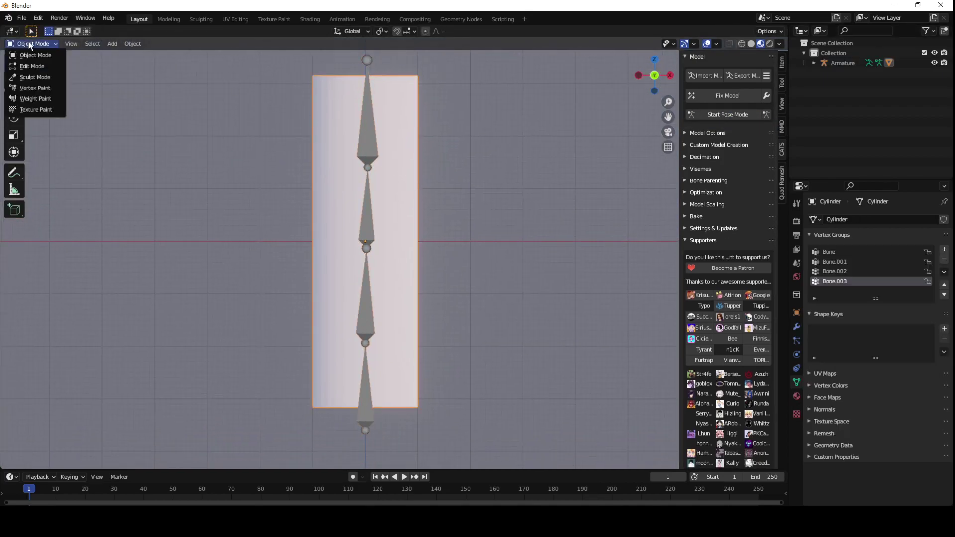
pyautogui.click(30, 97)
pyautogui.click(13, 133)
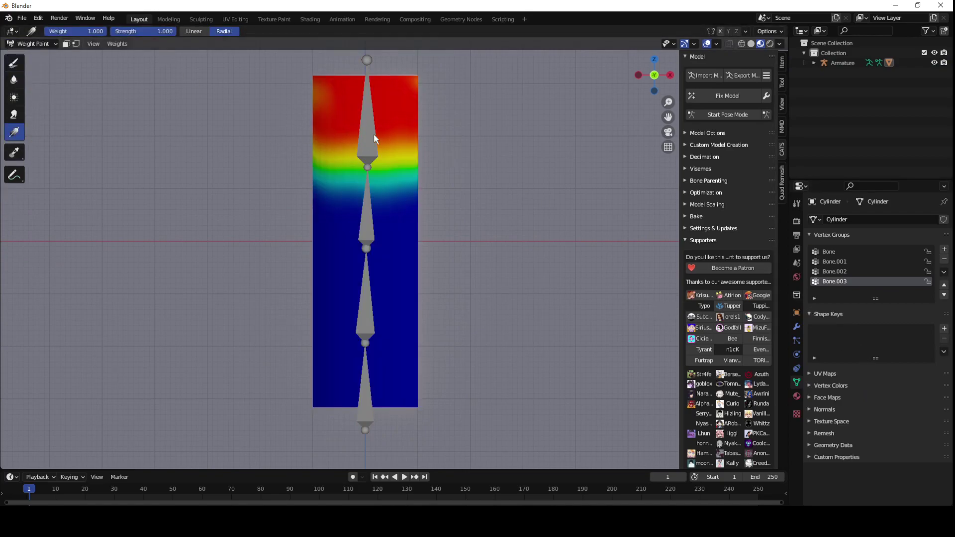
pyautogui.moveTo(101, 32); pyautogui.dragTo(44, 32)
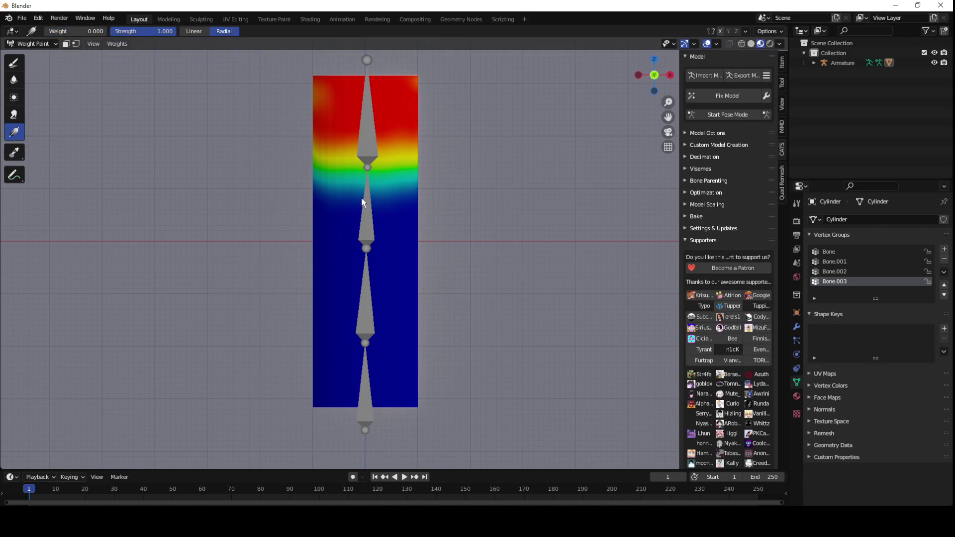
pyautogui.moveTo(362, 201); pyautogui.dragTo(451, 120)
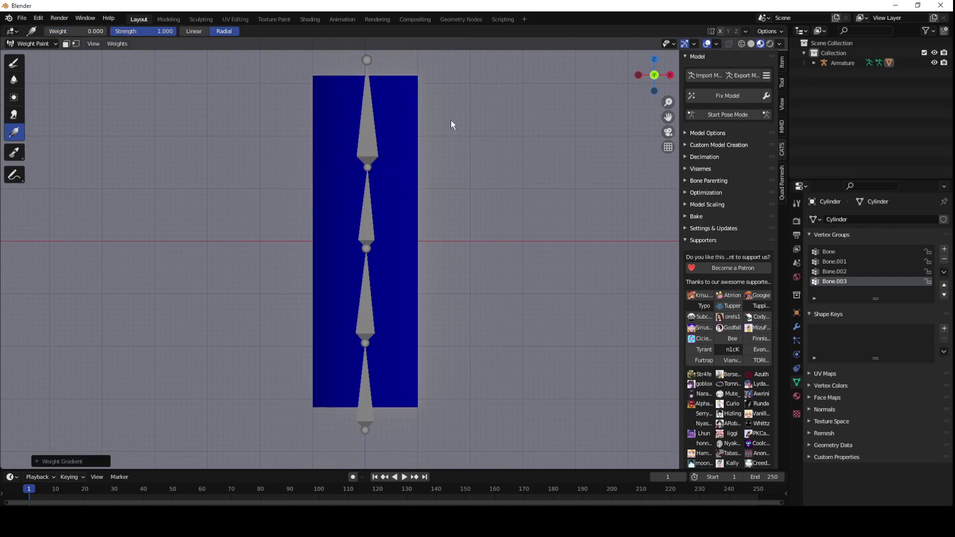
# Erase the weights of the Bone.002, Bone.001 and Bone vertex groups with zero-weight radial gradients.
pyautogui.click(834, 272)
pyautogui.moveTo(430, 196); pyautogui.dragTo(384, 234)
pyautogui.click(839, 262)
pyautogui.moveTo(343, 339); pyautogui.dragTo(394, 227)
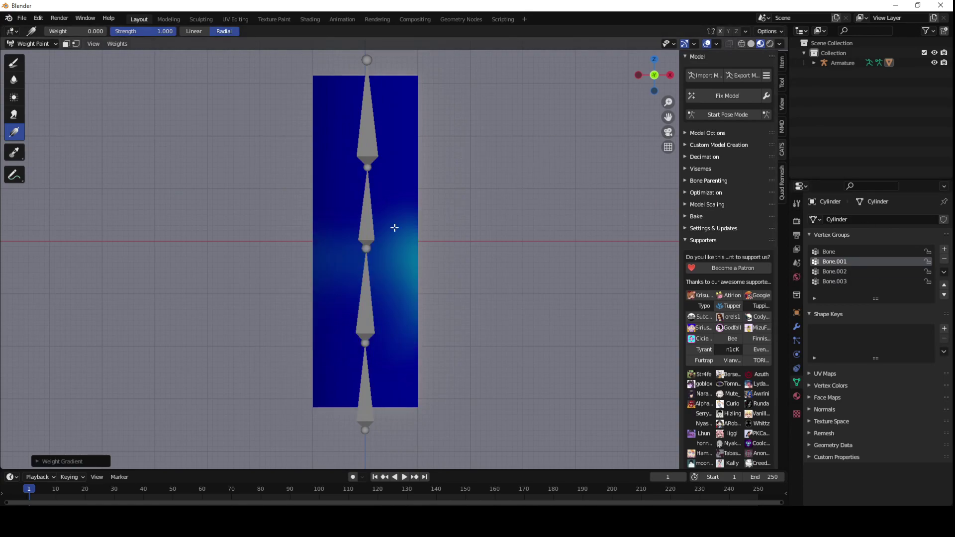
pyautogui.moveTo(348, 301); pyautogui.dragTo(486, 230)
pyautogui.moveTo(292, 274); pyautogui.dragTo(550, 262)
pyautogui.moveTo(407, 234); pyautogui.dragTo(454, 239)
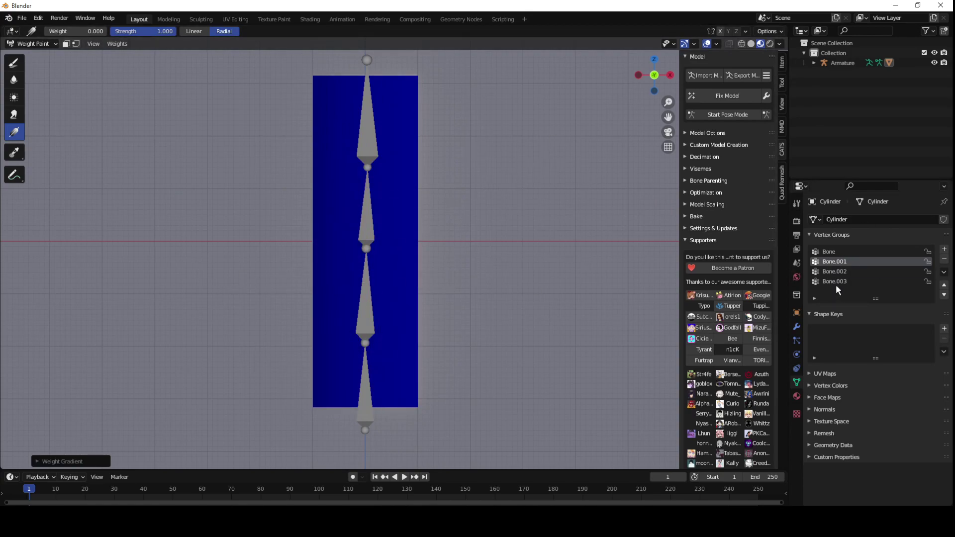
pyautogui.click(829, 252)
pyautogui.moveTo(313, 401); pyautogui.dragTo(437, 373)
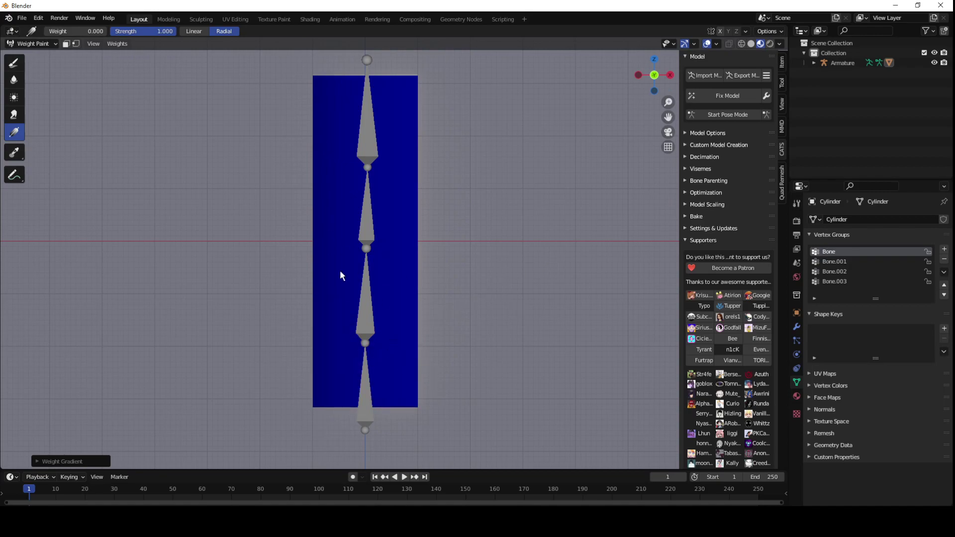
# Set the gradient weight to 1.000 and paint the Bone vertex group with radial gradients at the cylinder's base.
pyautogui.scroll(1, 304, 195)
pyautogui.scroll(-2, 303, 194)
pyautogui.moveTo(85, 31); pyautogui.dragTo(149, 30)
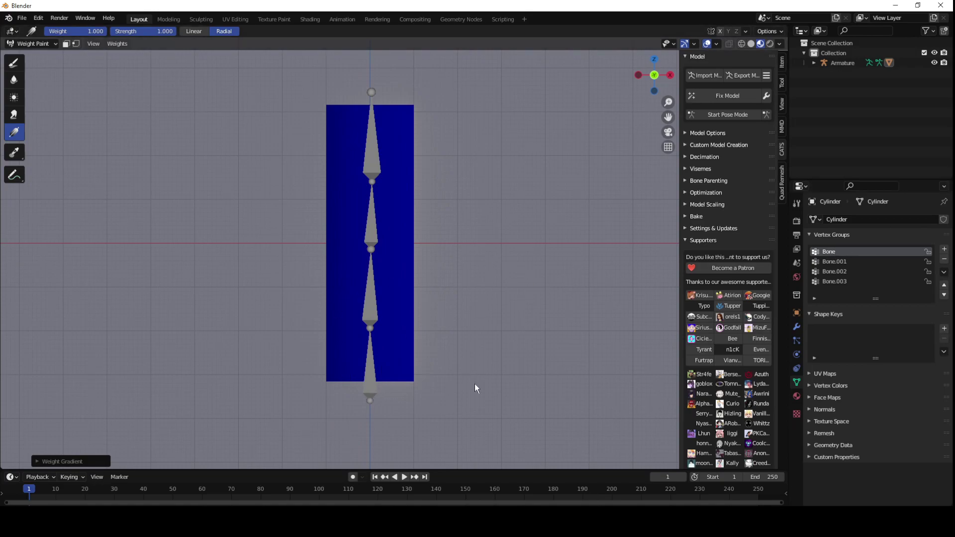
pyautogui.moveTo(377, 382); pyautogui.dragTo(375, 449)
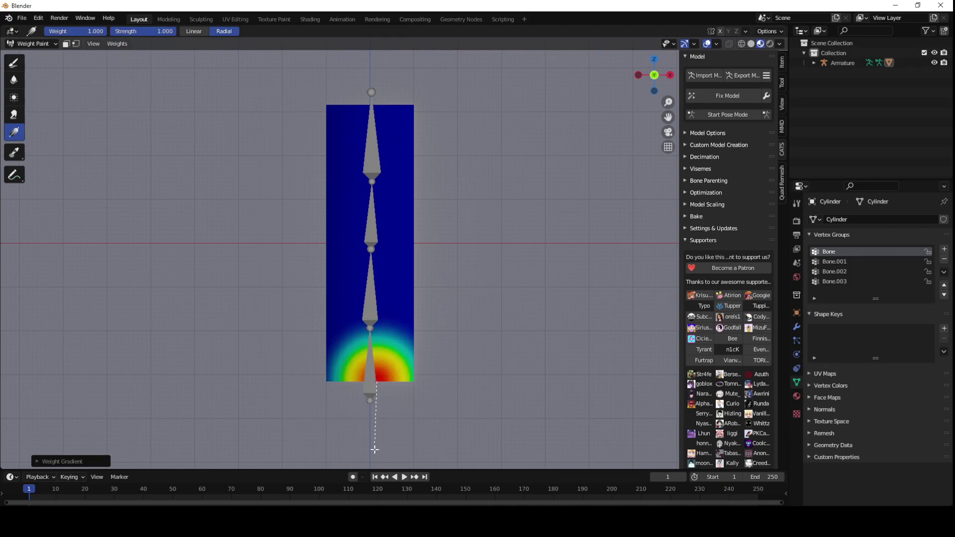
pyautogui.moveTo(334, 376)
pyautogui.mouseDown()
pyautogui.moveTo(425, 376)
pyautogui.moveTo(325, 379)
pyautogui.mouseUp()
# Paint the Bone.001 vertex group with overlapping radial gradients across the cylinder around the second bone from the bottom.
pyautogui.click(834, 261)
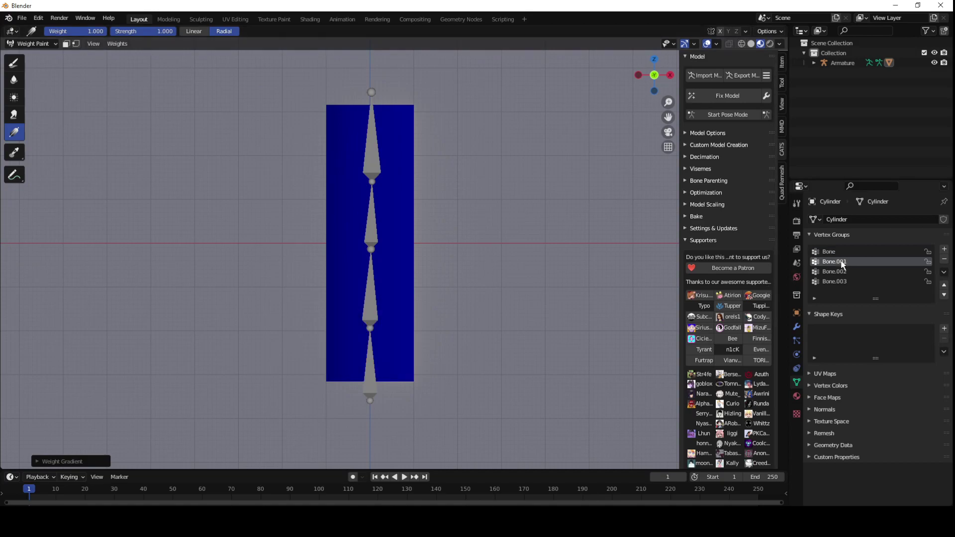
pyautogui.moveTo(370, 294); pyautogui.dragTo(461, 284)
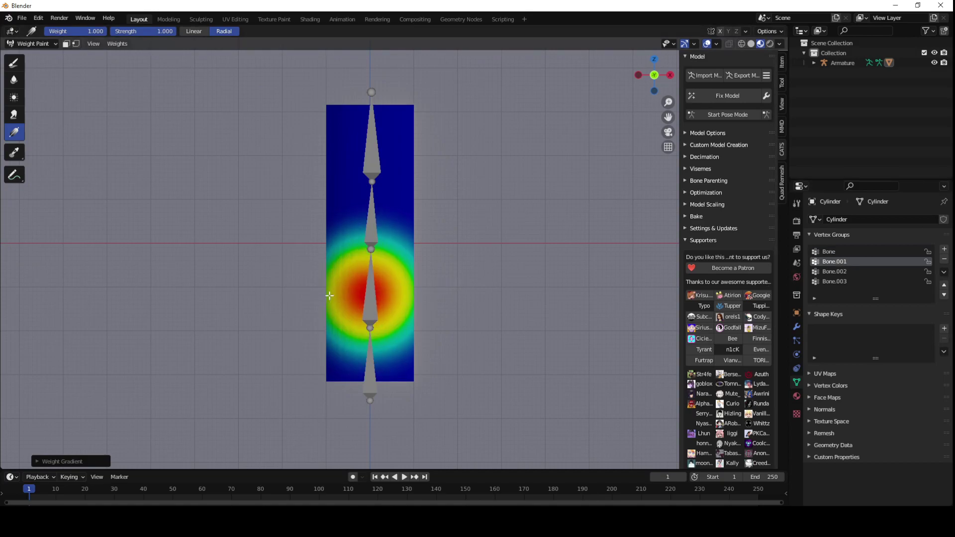
pyautogui.moveTo(329, 296); pyautogui.dragTo(438, 288)
pyautogui.moveTo(381, 288); pyautogui.dragTo(418, 286)
pyautogui.moveTo(366, 283); pyautogui.dragTo(417, 284)
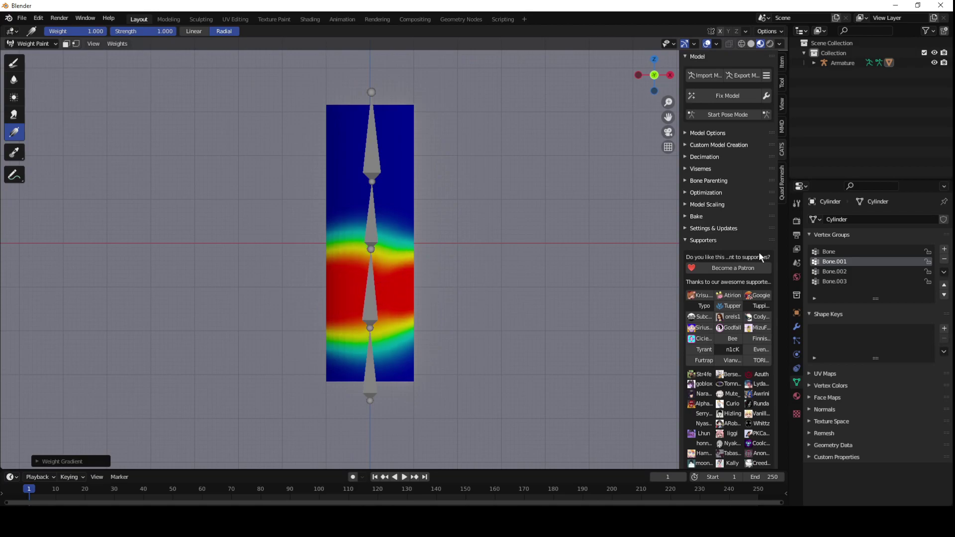
pyautogui.click(834, 271)
pyautogui.moveTo(348, 217); pyautogui.dragTo(344, 197)
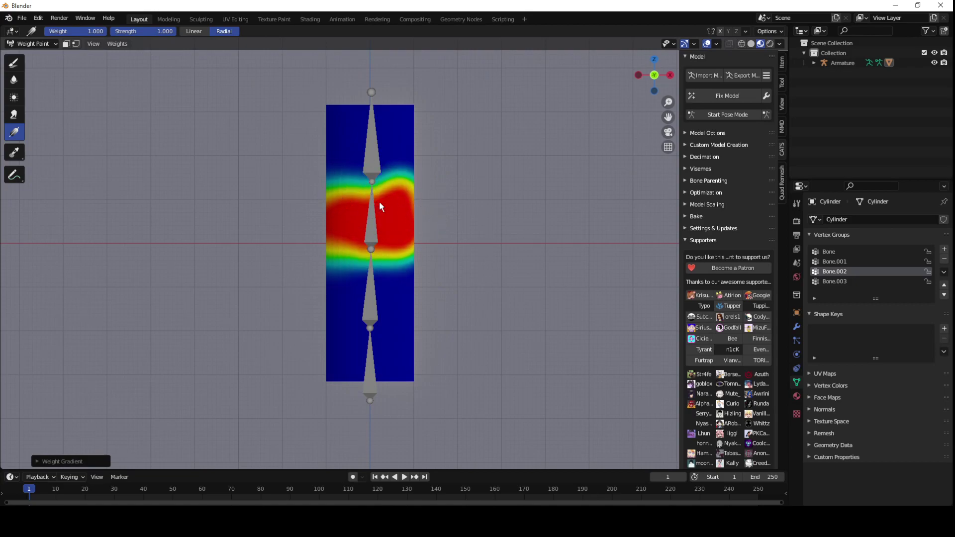
pyautogui.hotkey('ctrl', 'z')
pyautogui.hotkey('ctrl', 'z')
pyautogui.hotkey('ctrl', 'z')
pyautogui.hotkey('ctrl', 'z')
pyautogui.moveTo(384, 157); pyautogui.dragTo(399, 172)
pyautogui.hotkey('ctrl', 'z')
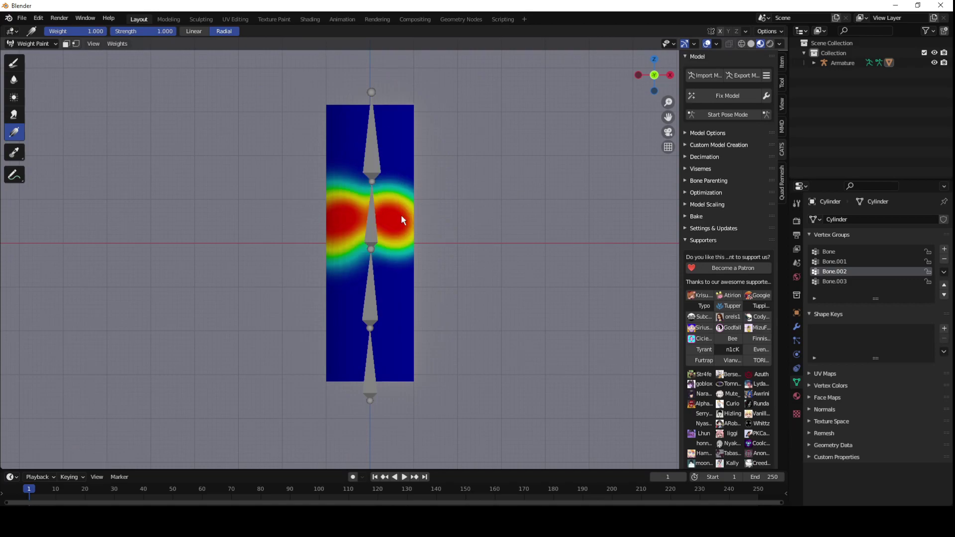
pyautogui.hotkey('ctrl', 'z')
pyautogui.hotkey('ctrl', 'z')
pyautogui.hotkey('ctrl', 'z')
pyautogui.hotkey('ctrl', 'z')
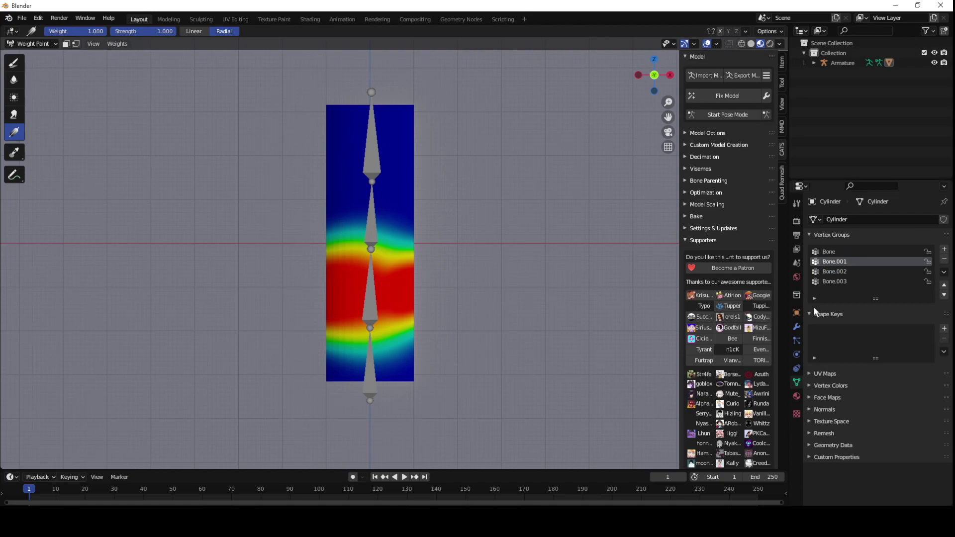
# Paint full-weight radial gradients for Bone.002 around the third bone from the bottom and for Bone.003 at the cylinder's top.
pyautogui.click(834, 273)
pyautogui.moveTo(334, 219); pyautogui.dragTo(401, 220)
pyautogui.moveTo(401, 220); pyautogui.dragTo(443, 211)
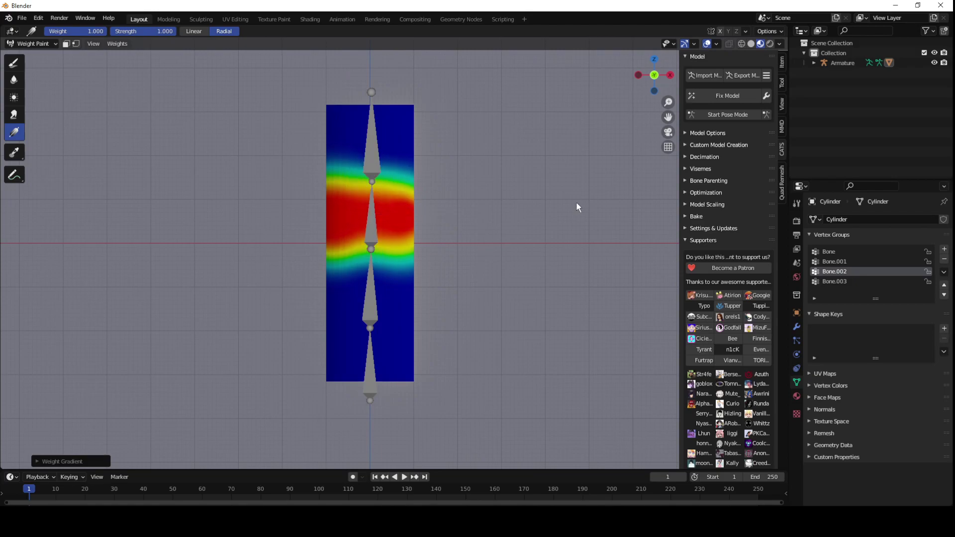
pyautogui.click(836, 281)
pyautogui.moveTo(368, 115); pyautogui.dragTo(373, 89)
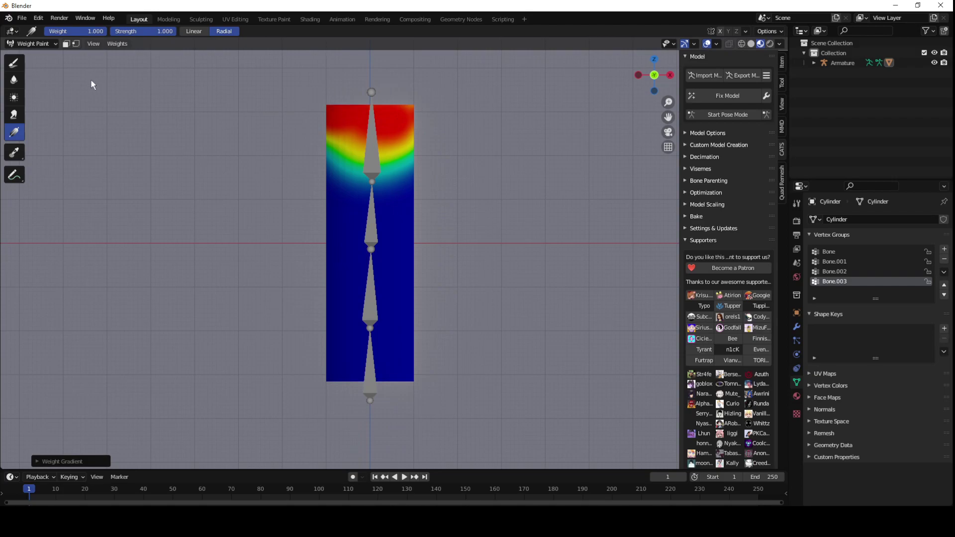
# Activate the Blur tool and examine the Bone.002 gradient transitions around the cylinder from several angles.
pyautogui.click(20, 81)
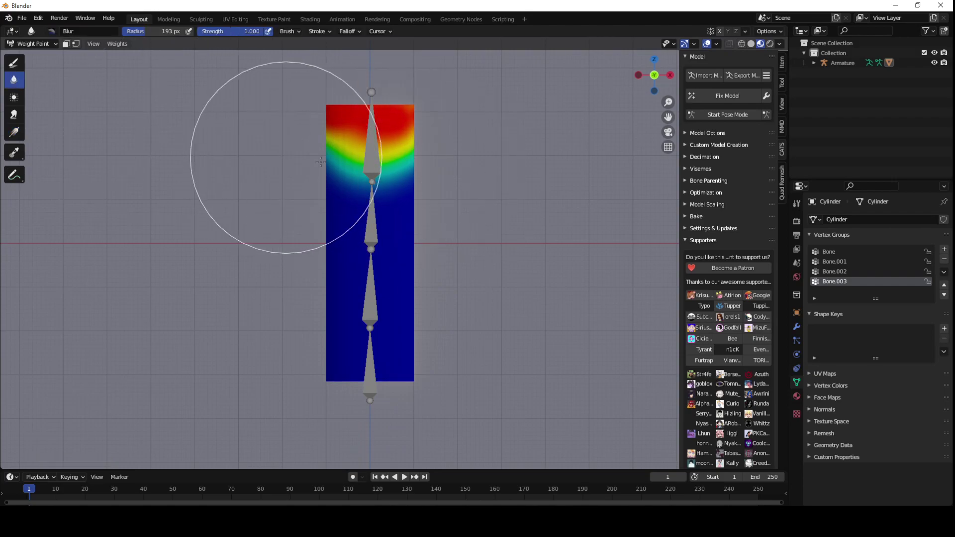
pyautogui.click(834, 271)
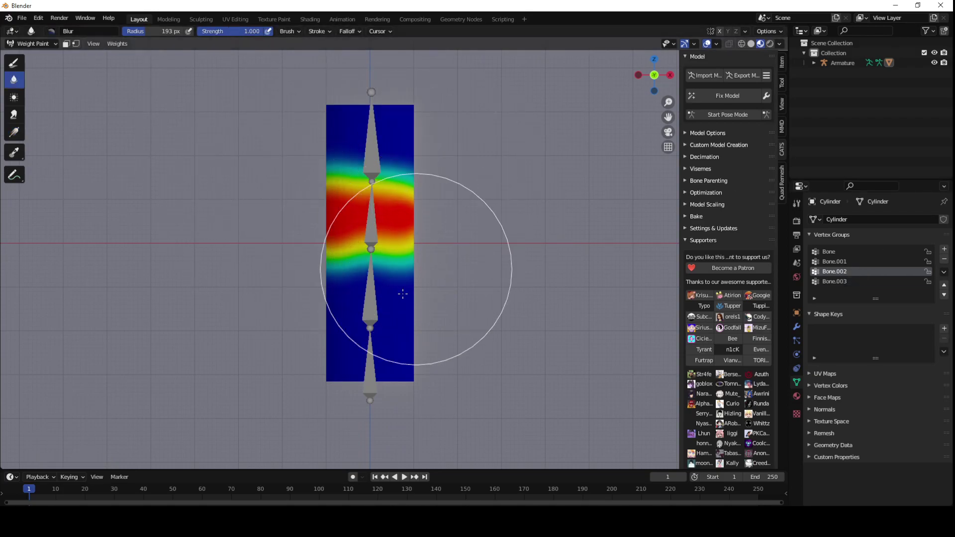
pyautogui.moveTo(373, 169)
pyautogui.mouseDown(button='middle')
pyautogui.moveTo(459, 220)
pyautogui.moveTo(329, 173)
pyautogui.mouseUp(button='middle')
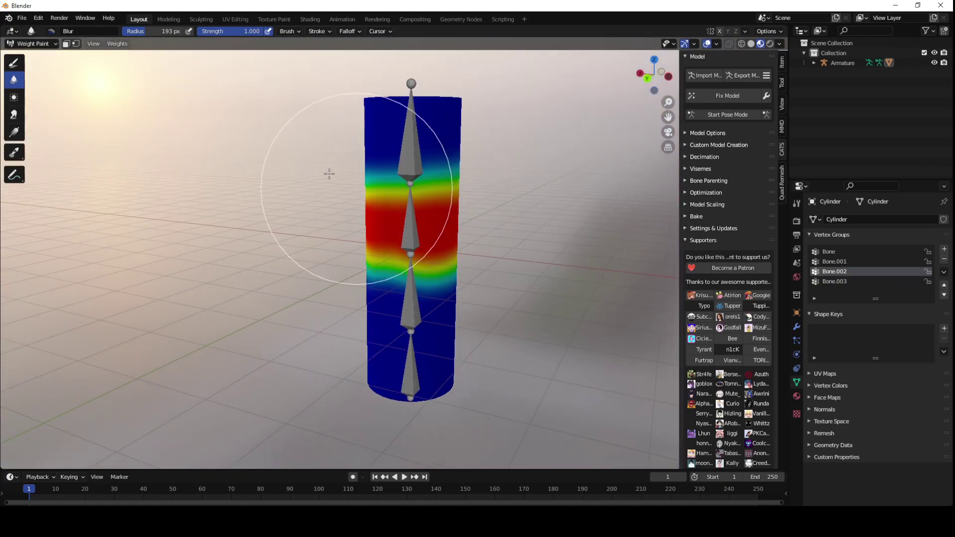
pyautogui.moveTo(336, 215)
pyautogui.mouseDown(button='middle')
pyautogui.moveTo(477, 184)
pyautogui.moveTo(372, 212)
pyautogui.moveTo(438, 253)
pyautogui.mouseUp(button='middle')
pyautogui.click(667, 73)
pyautogui.scroll(2, 418, 206)
pyautogui.scroll(-2, 341, 205)
pyautogui.keyDown('shift'); pyautogui.moveTo(356, 215); pyautogui.dragTo(348, 155, button='middle'); pyautogui.keyUp('shift')
pyautogui.scroll(3, 368, 162)
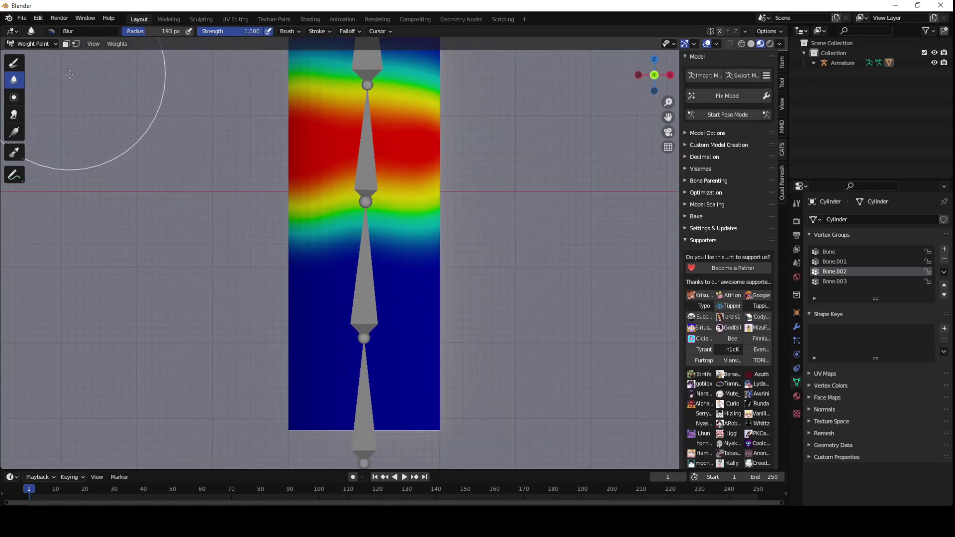
# Leave Weight Paint mode, open the cylinder in Edit Mode and activate the Move tool.
pyautogui.click(29, 44)
pyautogui.click(27, 50)
pyautogui.keyDown('shift'); pyautogui.moveTo(457, 210); pyautogui.dragTo(457, 236, button='middle'); pyautogui.keyUp('shift')
pyautogui.scroll(-2, 425, 214)
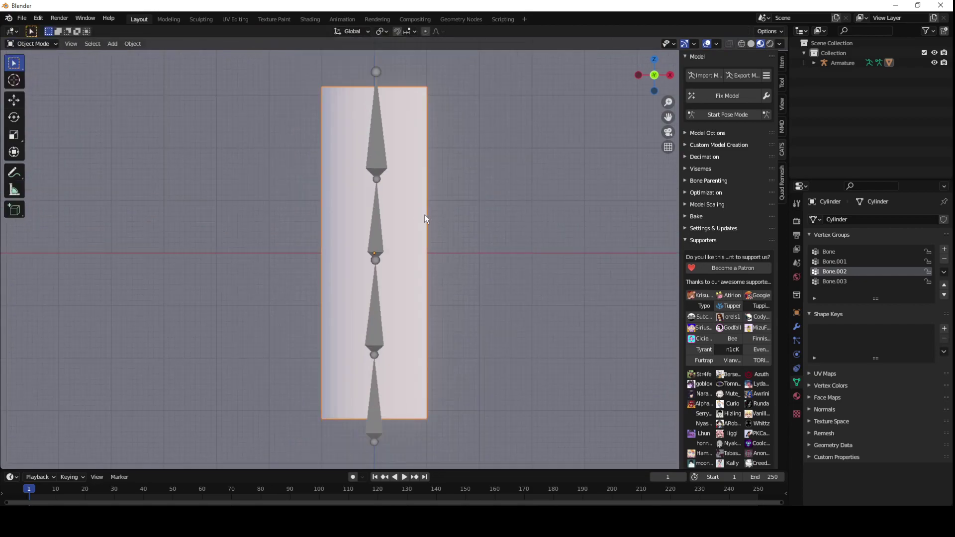
pyautogui.rightClick(408, 206)
pyautogui.click(30, 43)
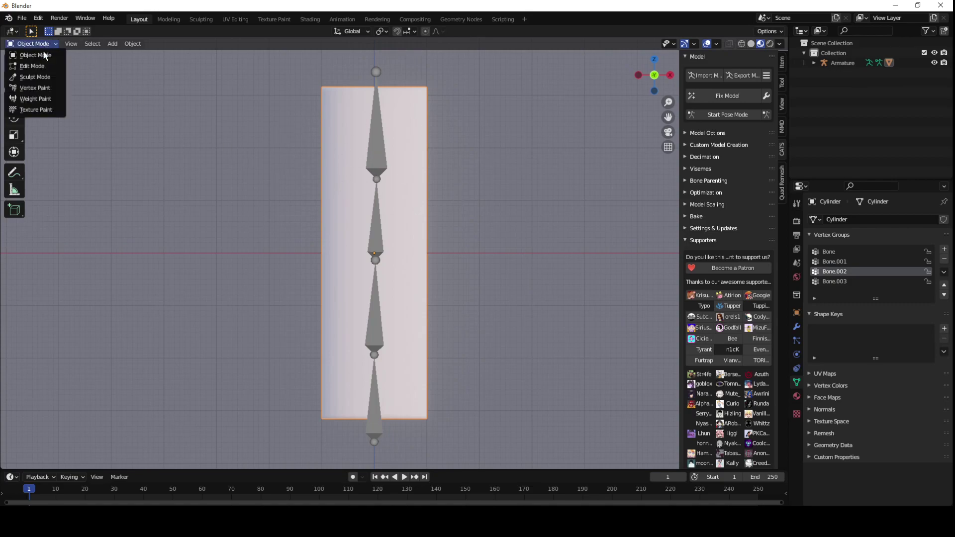
pyautogui.click(27, 60)
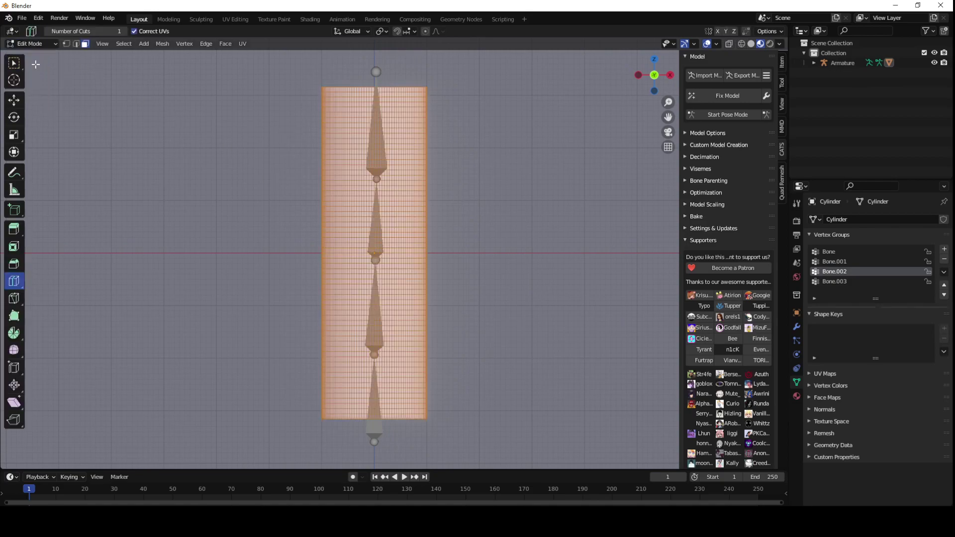
pyautogui.click(14, 100)
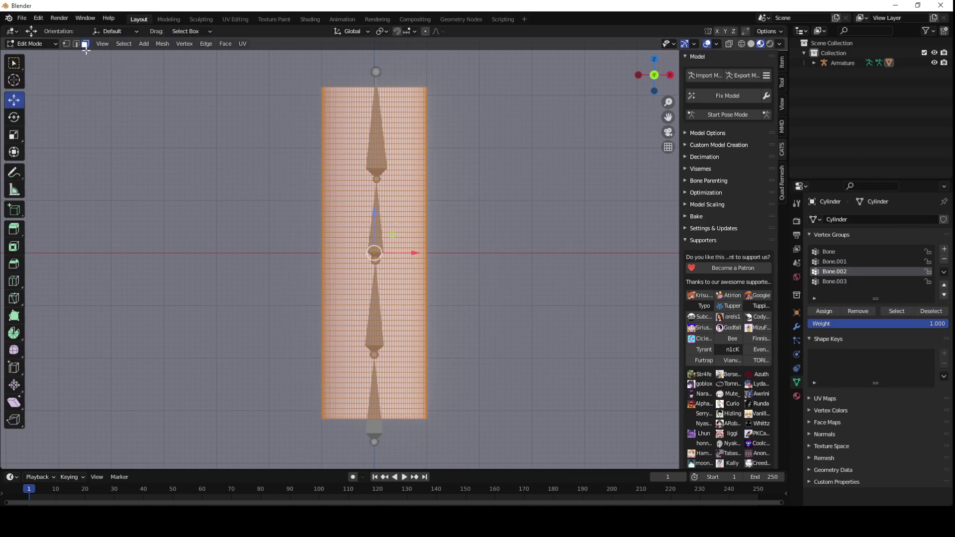
pyautogui.scroll(2, 378, 254)
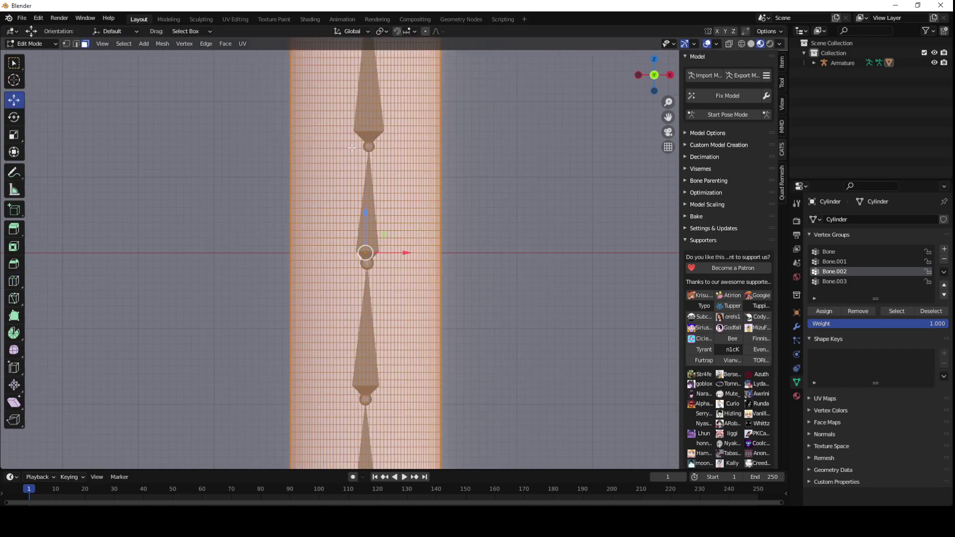
pyautogui.scroll(-4, 351, 147)
pyautogui.scroll(3, 351, 192)
pyautogui.rightClick(355, 195)
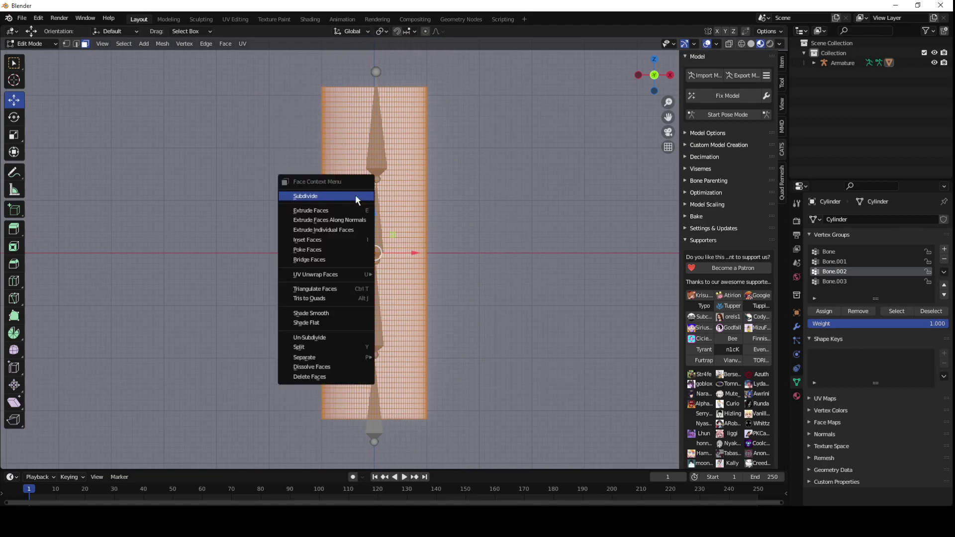
pyautogui.click(313, 337)
pyautogui.rightClick(245, 286)
pyautogui.click(245, 286)
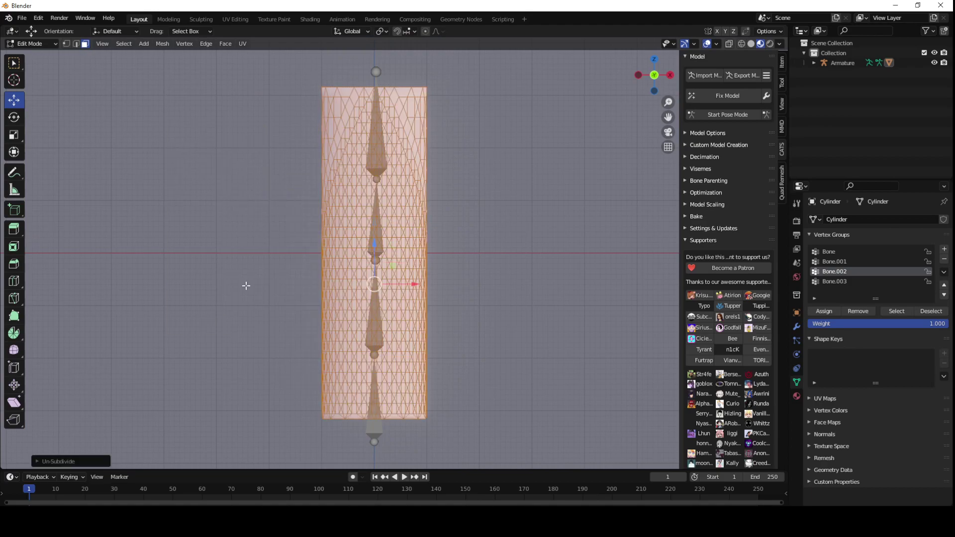
pyautogui.hotkey('ctrl', 'z')
pyautogui.hotkey('ctrl', 'z')
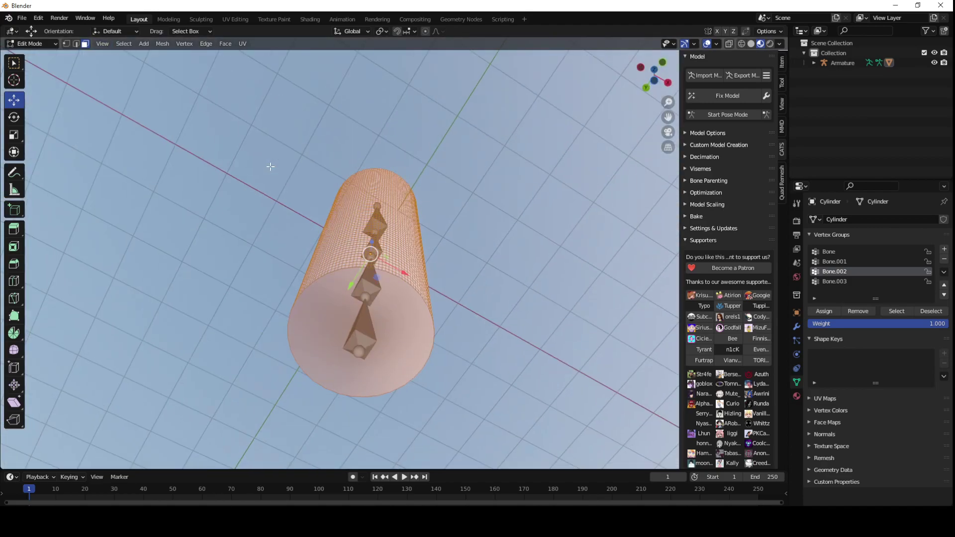
pyautogui.moveTo(231, 256); pyautogui.dragTo(396, 255, button='middle')
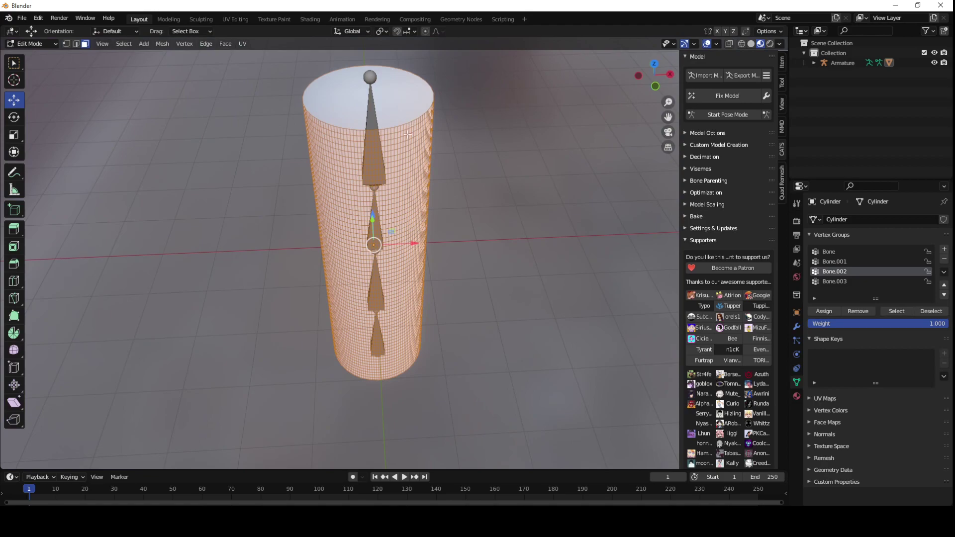
pyautogui.rightClick(383, 254)
pyautogui.click(384, 255)
pyautogui.hotkey('ctrl', 'z')
# Un-subdivide the cylinder's selected faces three times to coarsen the mesh and return to Object Mode.
pyautogui.scroll(4, 412, 153)
pyautogui.keyDown('shift'); pyautogui.moveTo(398, 149); pyautogui.dragTo(366, 313, button='middle'); pyautogui.keyUp('shift')
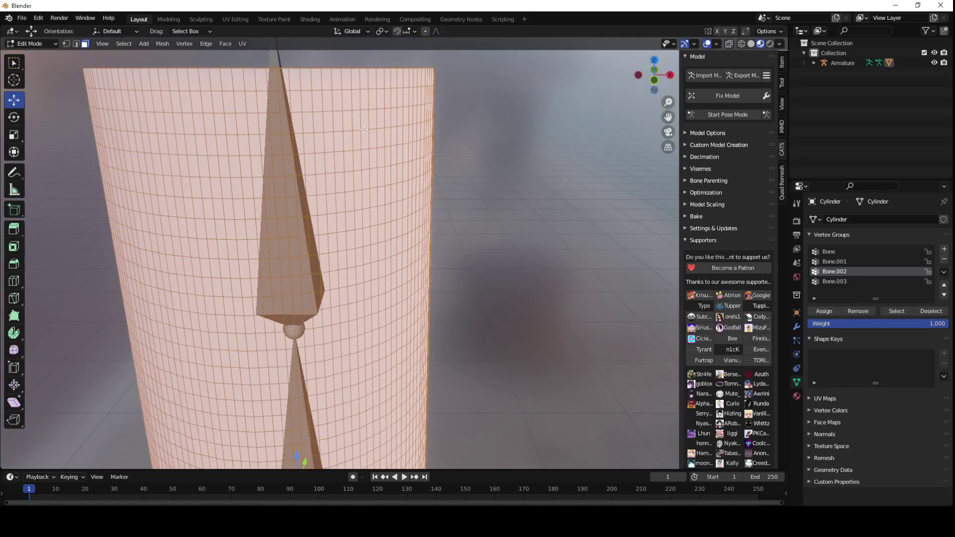
pyautogui.scroll(-3, 364, 130)
pyautogui.scroll(-5, 373, 127)
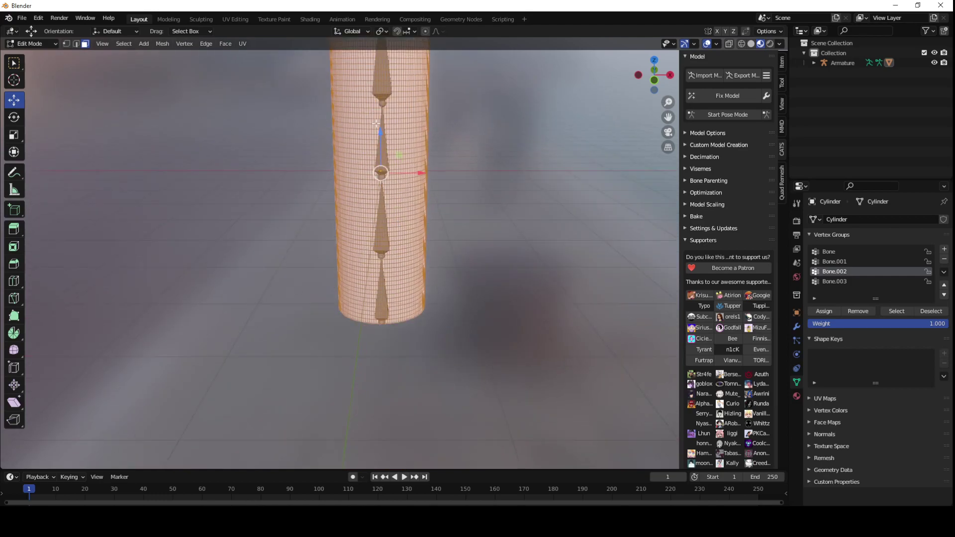
pyautogui.moveTo(376, 124); pyautogui.dragTo(416, 277, button='middle')
pyautogui.rightClick(417, 202)
pyautogui.click(417, 201)
pyautogui.rightClick(468, 238)
pyautogui.click(468, 238)
pyautogui.scroll(-2, 452, 242)
pyautogui.scroll(1, 452, 242)
pyautogui.rightClick(447, 273)
pyautogui.click(446, 272)
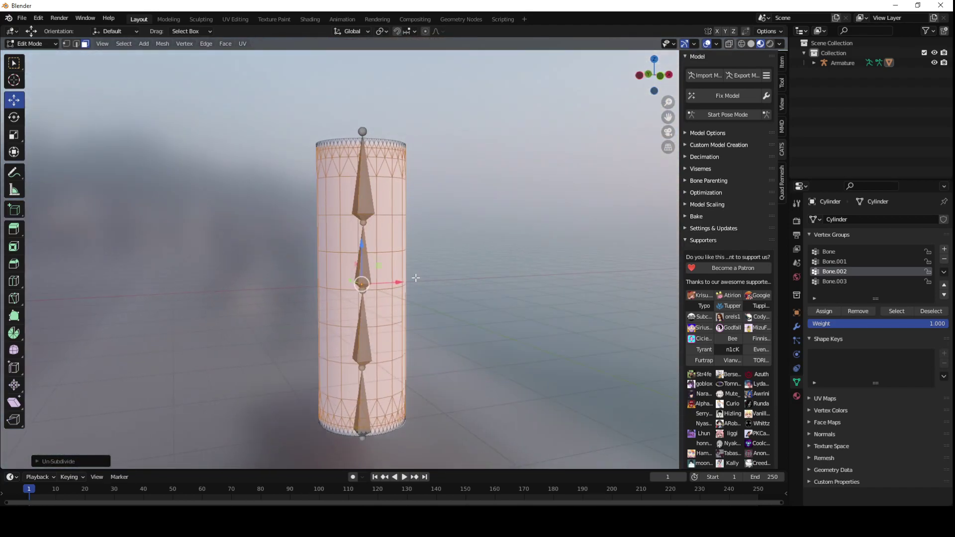
pyautogui.click(29, 43)
pyautogui.click(28, 52)
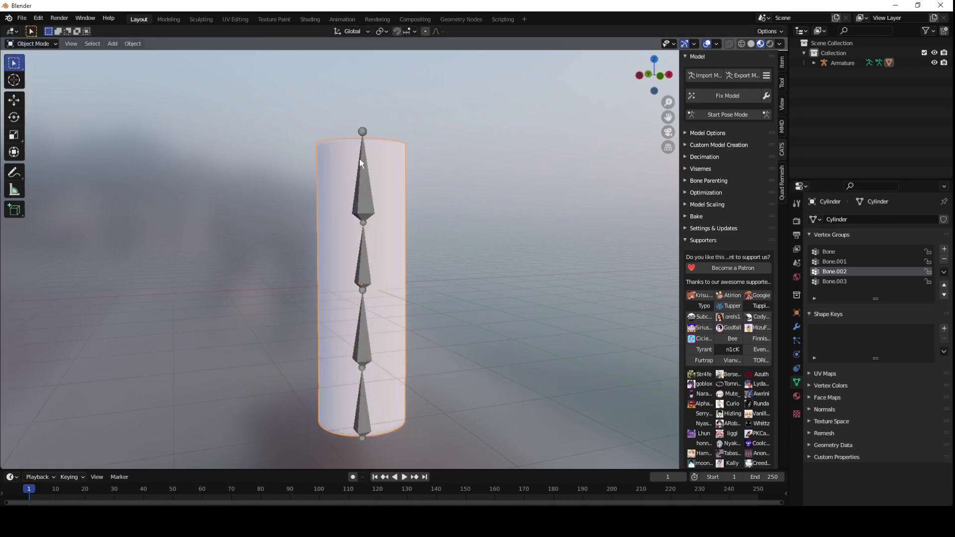
# Start Pose Mode in front view, rotate the second bone from the bottom clockwise and examine the bend up close.
pyautogui.click(649, 75)
pyautogui.click(733, 116)
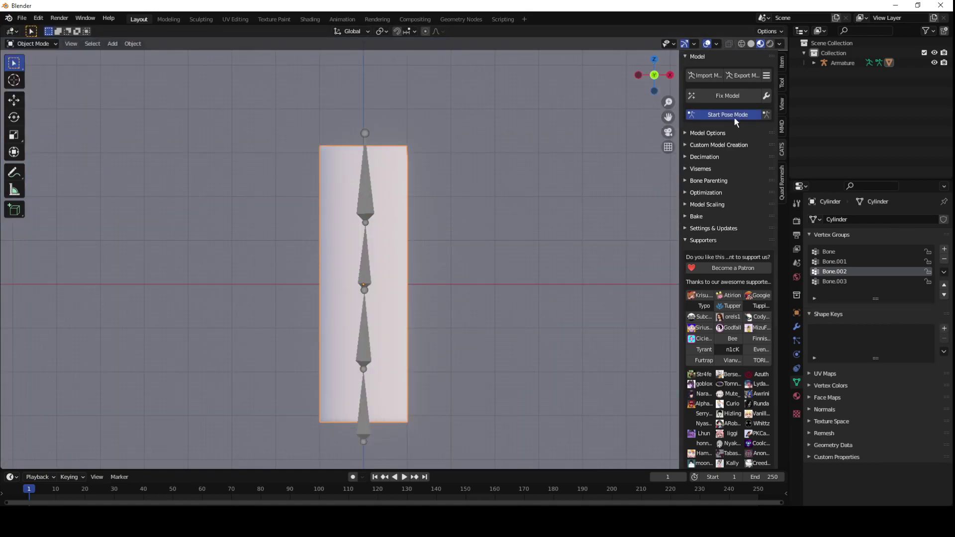
pyautogui.click(336, 298)
pyautogui.press('r')
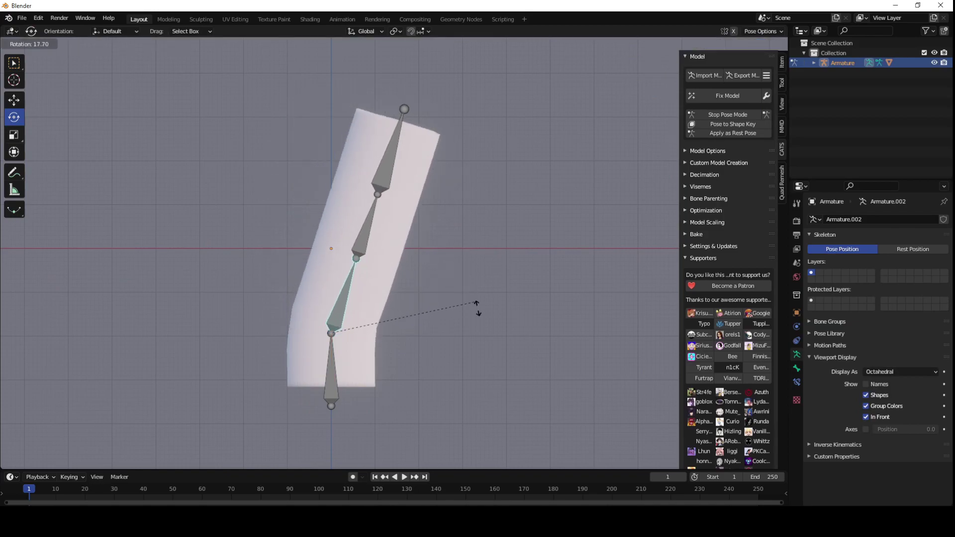
pyautogui.click(500, 370)
pyautogui.scroll(6, 384, 355)
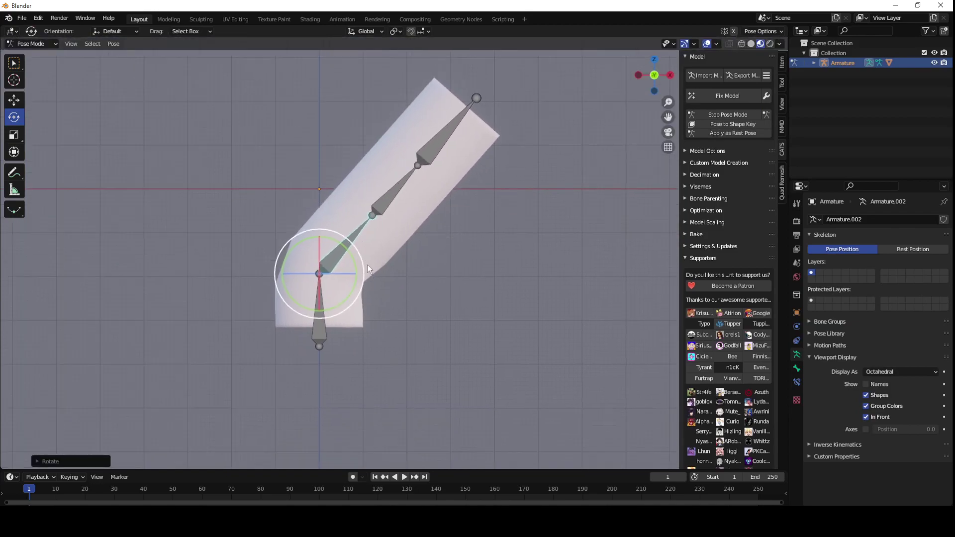
pyautogui.keyDown('shift'); pyautogui.moveTo(274, 304); pyautogui.dragTo(466, 269, button='middle'); pyautogui.keyUp('shift')
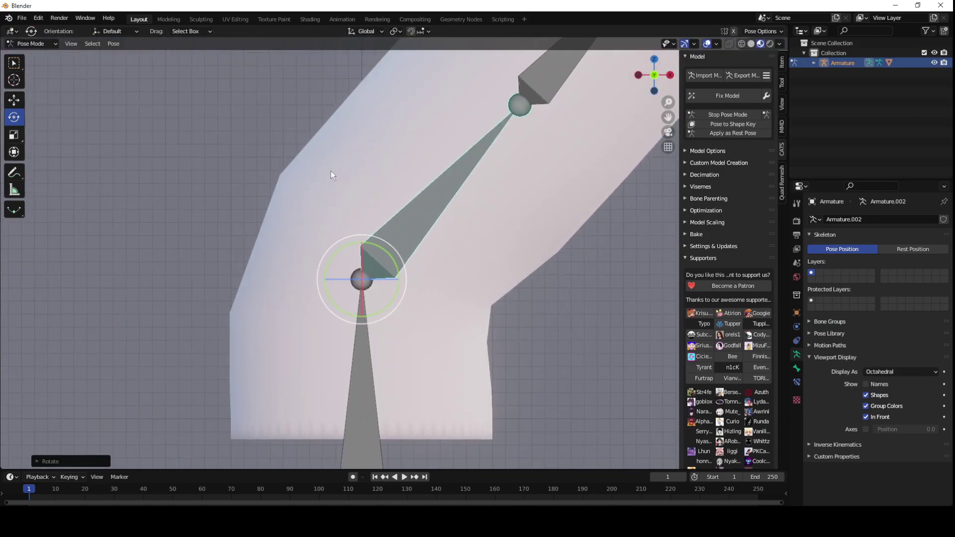
pyautogui.scroll(-4, 331, 262)
pyautogui.scroll(4, 335, 252)
pyautogui.scroll(-6, 271, 214)
# Rotate the third bone from the bottom clockwise so the cylinder arches over, and stop Pose Mode.
pyautogui.click(419, 250)
pyautogui.press('r')
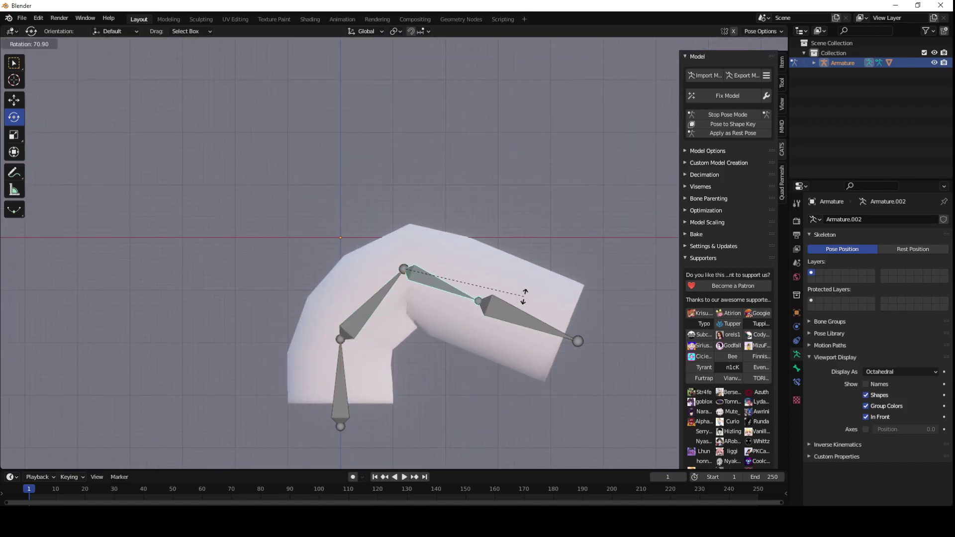
pyautogui.click(519, 278)
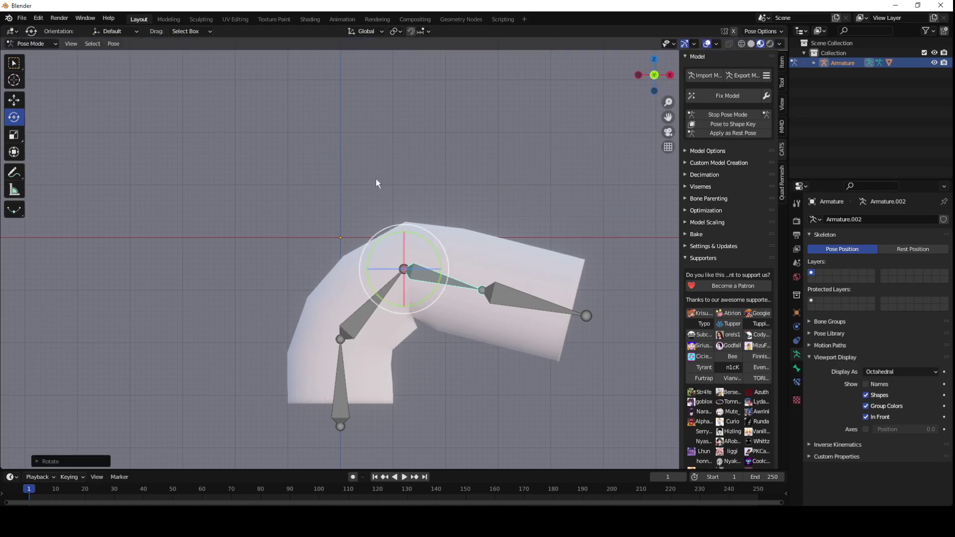
pyautogui.click(32, 43)
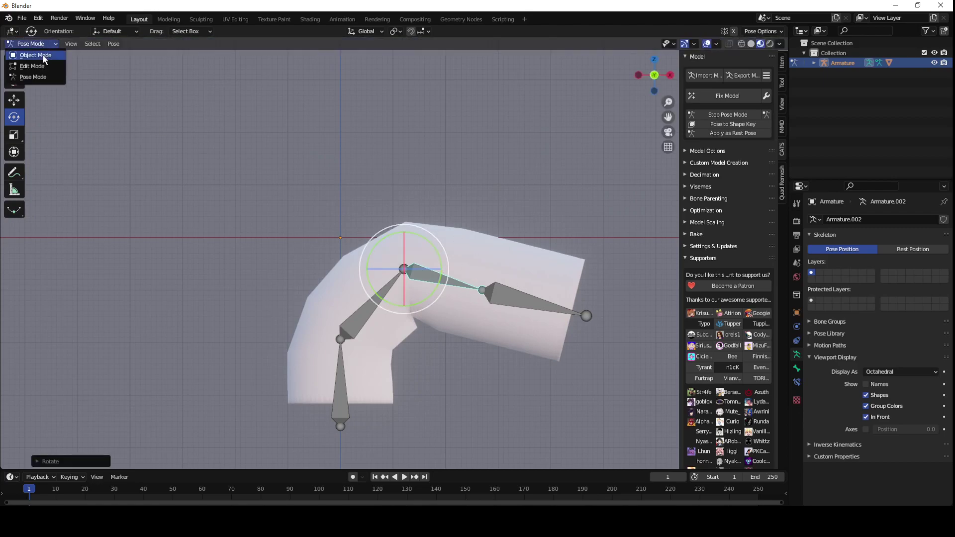
pyautogui.click(373, 212)
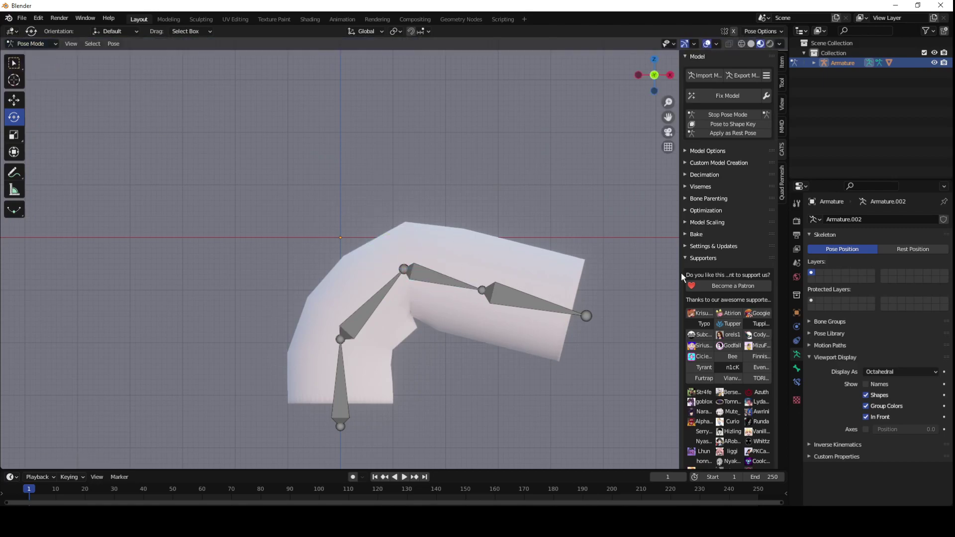
pyautogui.click(727, 115)
# Undo the bone rotations and the earlier un-subdivisions back to the cylinder's dense mesh in Edit Mode.
pyautogui.click(32, 43)
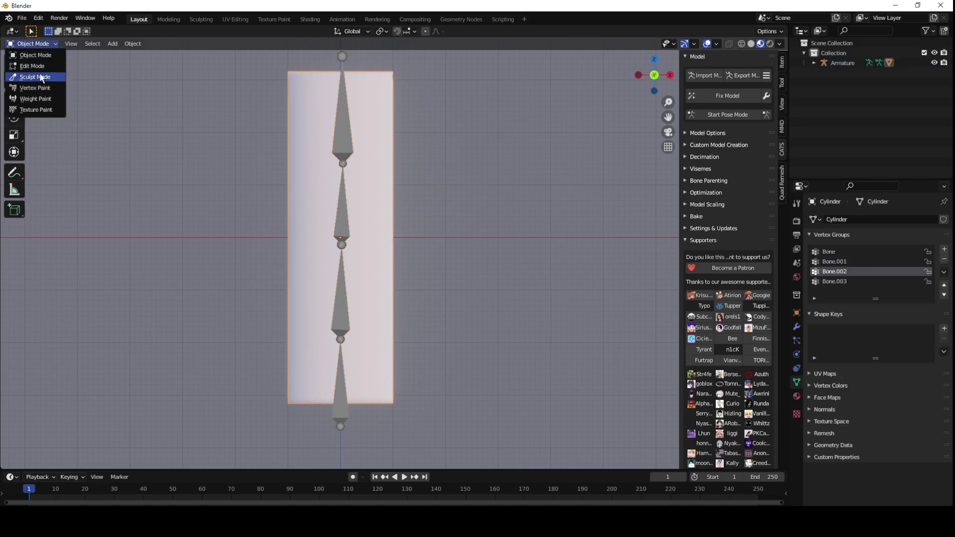
pyautogui.click(31, 77)
pyautogui.hotkey('ctrl', 'z')
pyautogui.hotkey('ctrl', 'z')
pyautogui.hotkey('ctrl', 'z')
pyautogui.hotkey('ctrl', 'z')
pyautogui.hotkey('ctrl', 'z')
pyautogui.hotkey('ctrl', 'z')
pyautogui.hotkey('ctrl', 'z')
pyautogui.hotkey('ctrl', 'z')
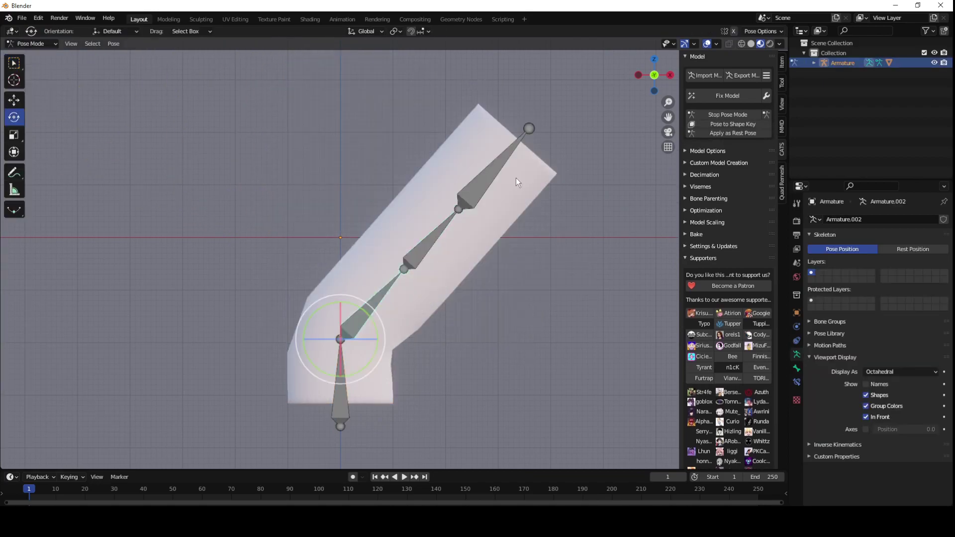
pyautogui.hotkey('ctrl', 'z')
pyautogui.hotkey('ctrl', 'z')
pyautogui.hotkey('ctrl', 'z')
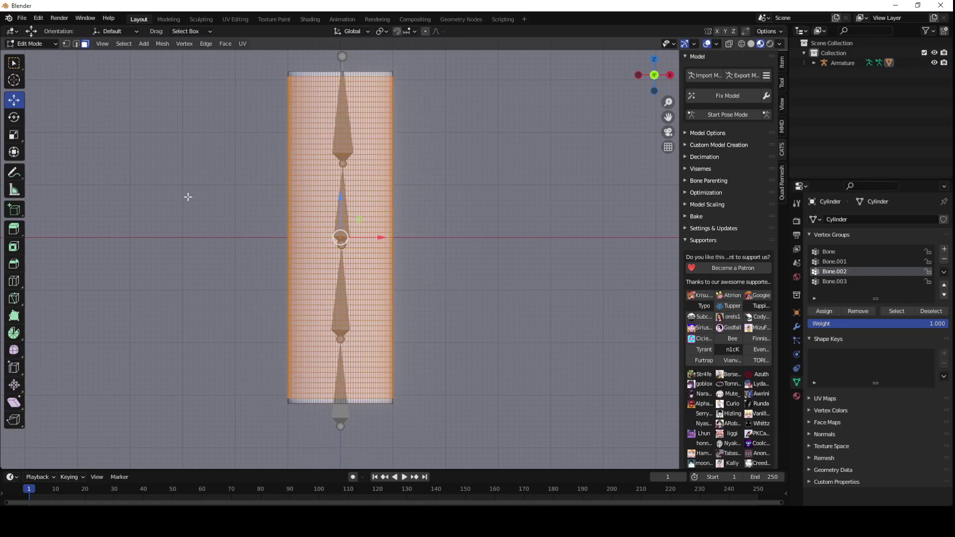
# Clear the face selection and examine the density of the cylinder's edge loops around the middle bone joints.
pyautogui.hotkey('alt', 'a')
pyautogui.scroll(3, 396, 254)
pyautogui.scroll(-3, 401, 254)
pyautogui.scroll(4, 401, 253)
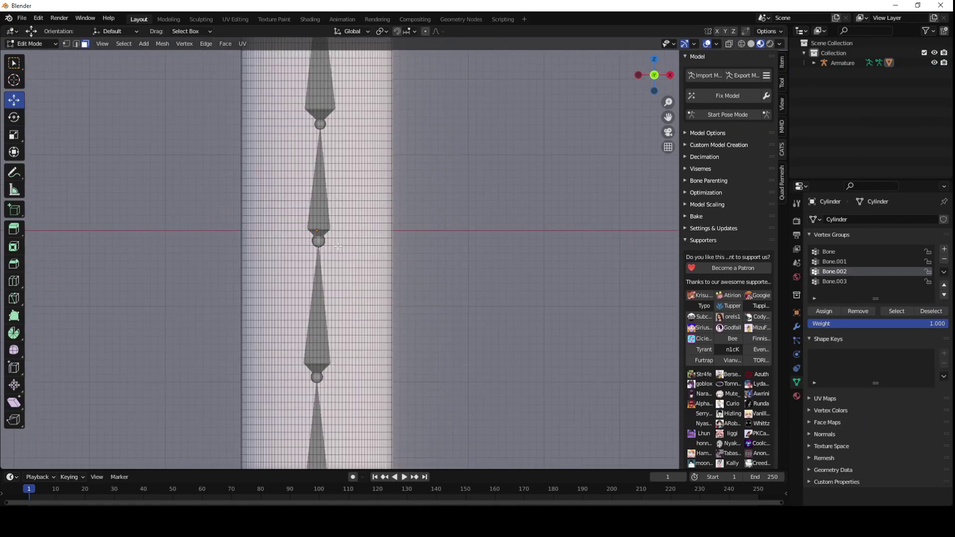
pyautogui.scroll(-5, 388, 254)
pyautogui.keyDown('shift'); pyautogui.moveTo(344, 201); pyautogui.dragTo(386, 250, button='middle'); pyautogui.keyUp('shift')
pyautogui.scroll(4, 386, 250)
# Select the cylinder's side faces and un-subdivide them twice.
pyautogui.press('a')
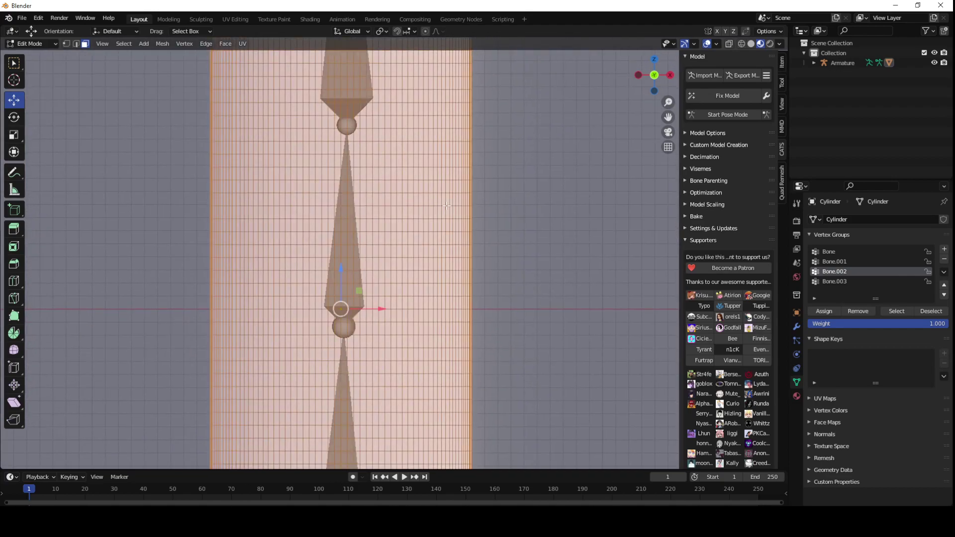
pyautogui.scroll(-4, 447, 205)
pyautogui.rightClick(348, 198)
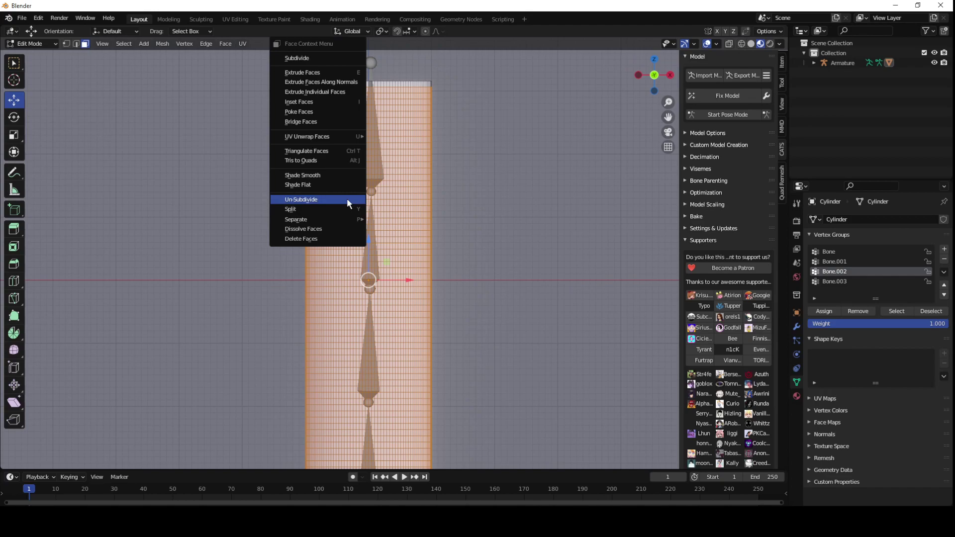
pyautogui.click(348, 199)
pyautogui.rightClick(348, 199)
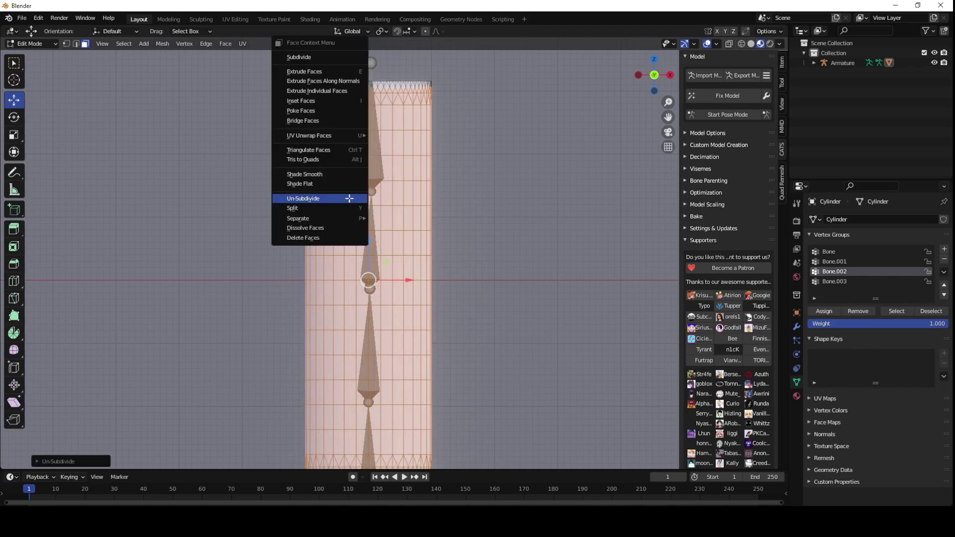
pyautogui.click(348, 199)
pyautogui.keyDown('shift'); pyautogui.moveTo(360, 212); pyautogui.dragTo(331, 199, button='middle'); pyautogui.keyUp('shift')
pyautogui.scroll(-2, 340, 146)
pyautogui.scroll(2, 340, 147)
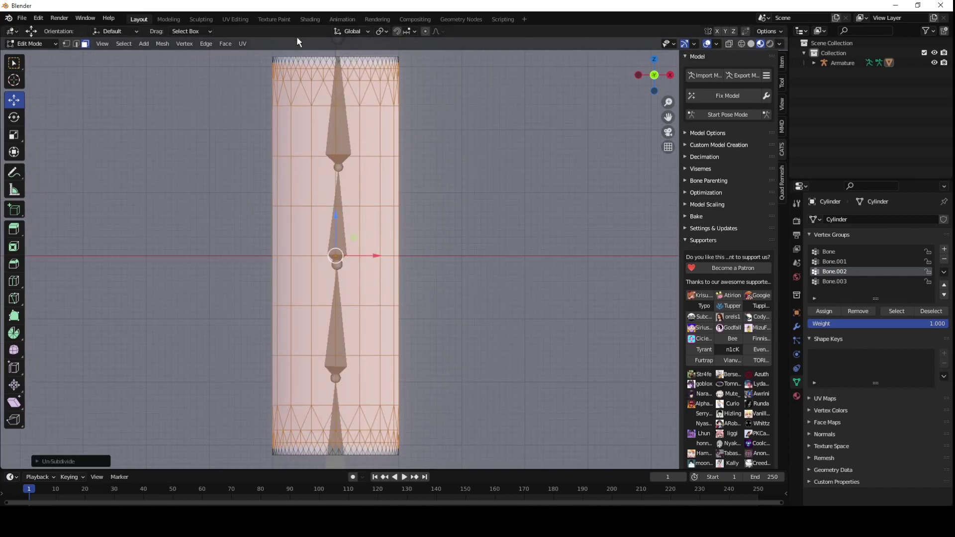
# Switch to edge selection, add single horizontal loop cuts between the cylinder's middle edge rings with Loop Cut, and return to Object Mode.
pyautogui.click(181, 156)
pyautogui.click(75, 43)
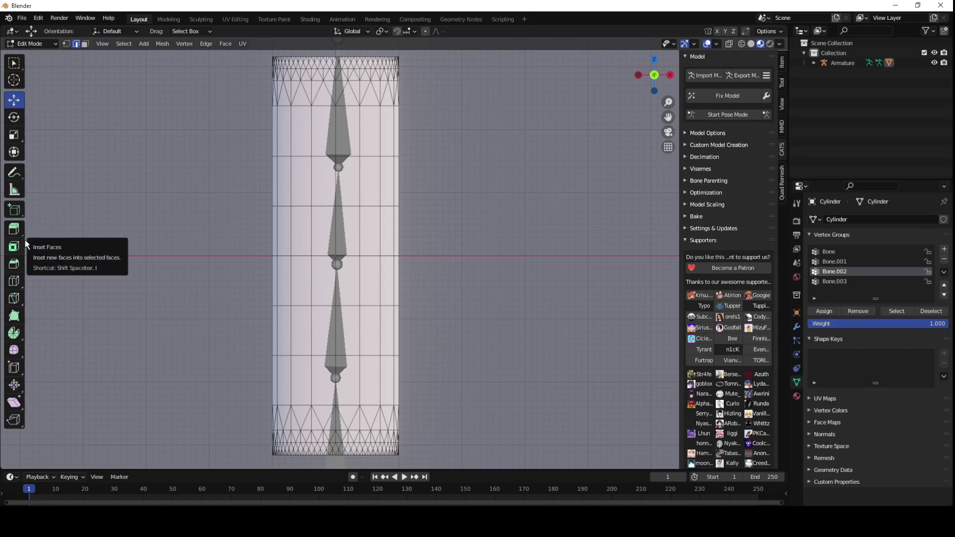
pyautogui.click(14, 283)
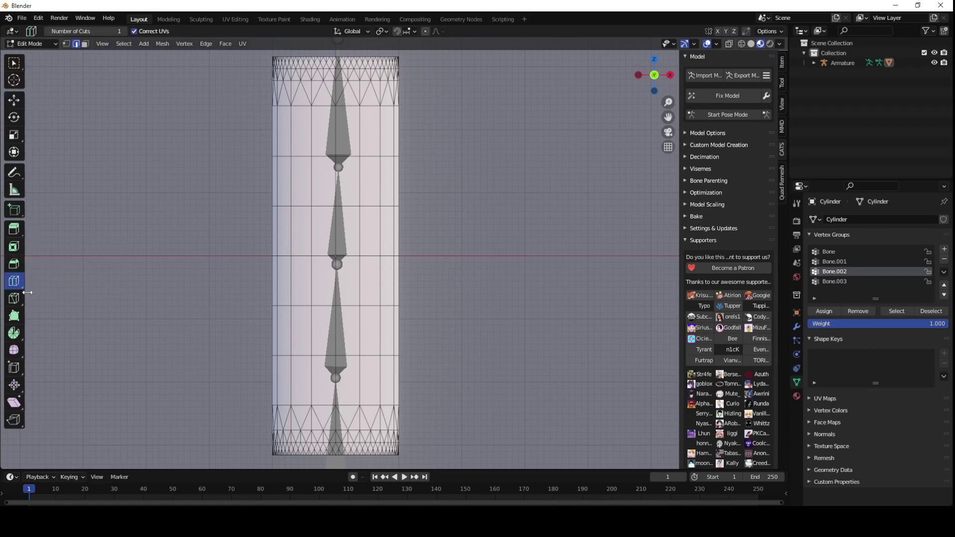
pyautogui.click(344, 281)
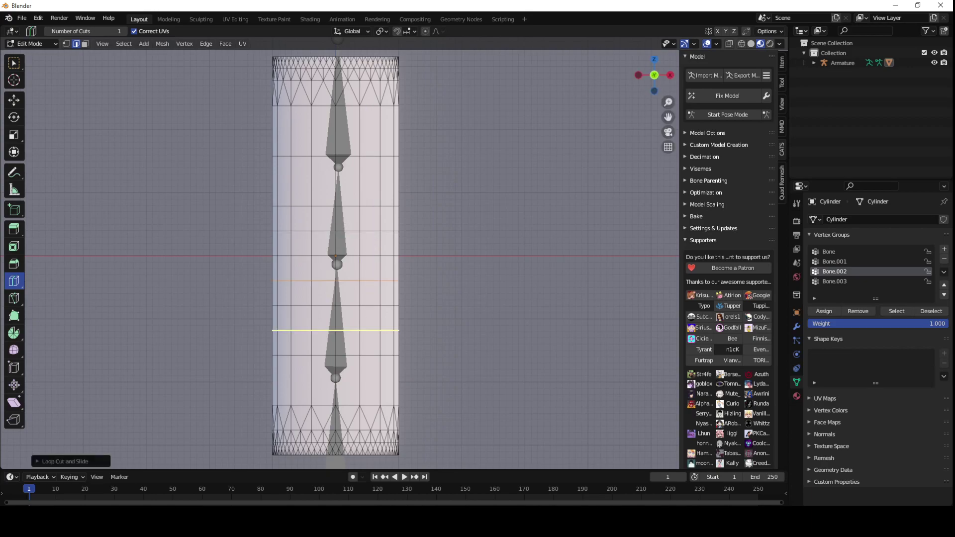
pyautogui.click(380, 180)
pyautogui.click(31, 43)
pyautogui.click(27, 55)
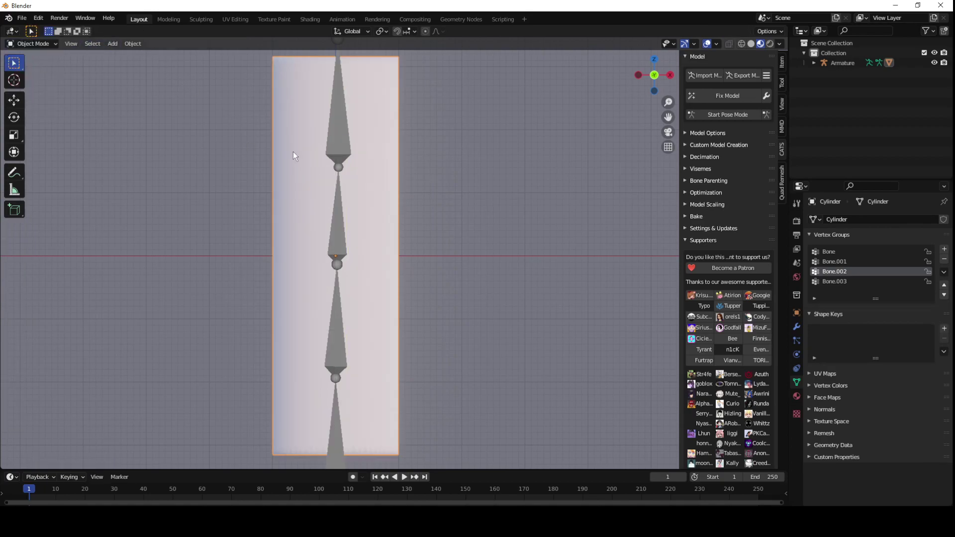